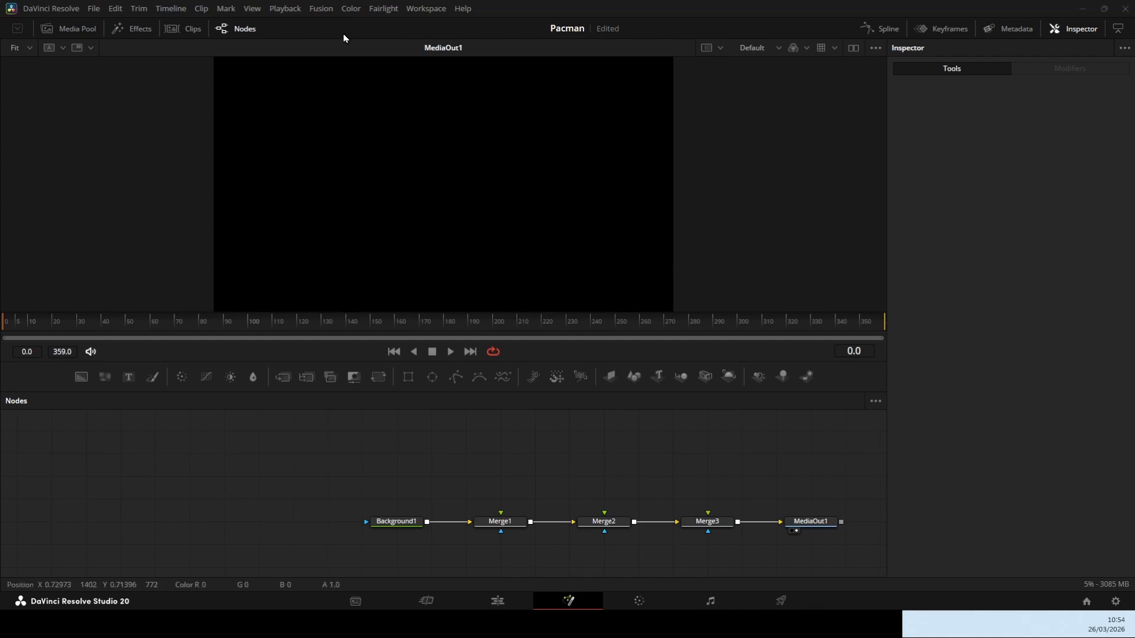
Import the pacman-grid-svg file as an SVG at 243 by 229 and connect it to Merge1's foreground
left_click(322, 9)
mouse_move(351, 72)
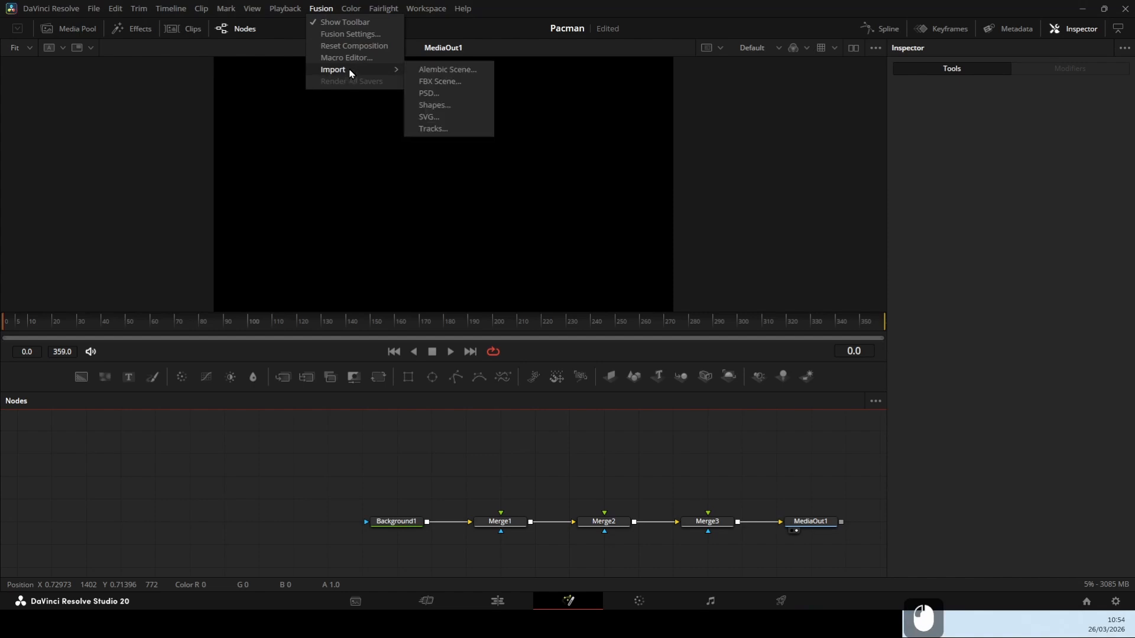
left_click(459, 120)
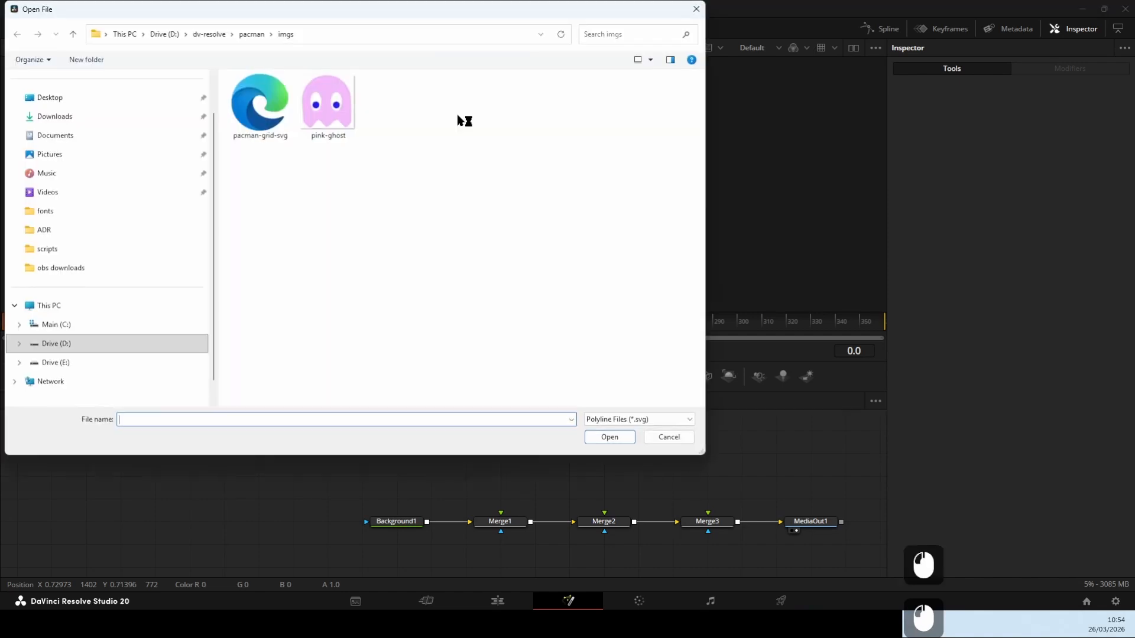
left_click(258, 104)
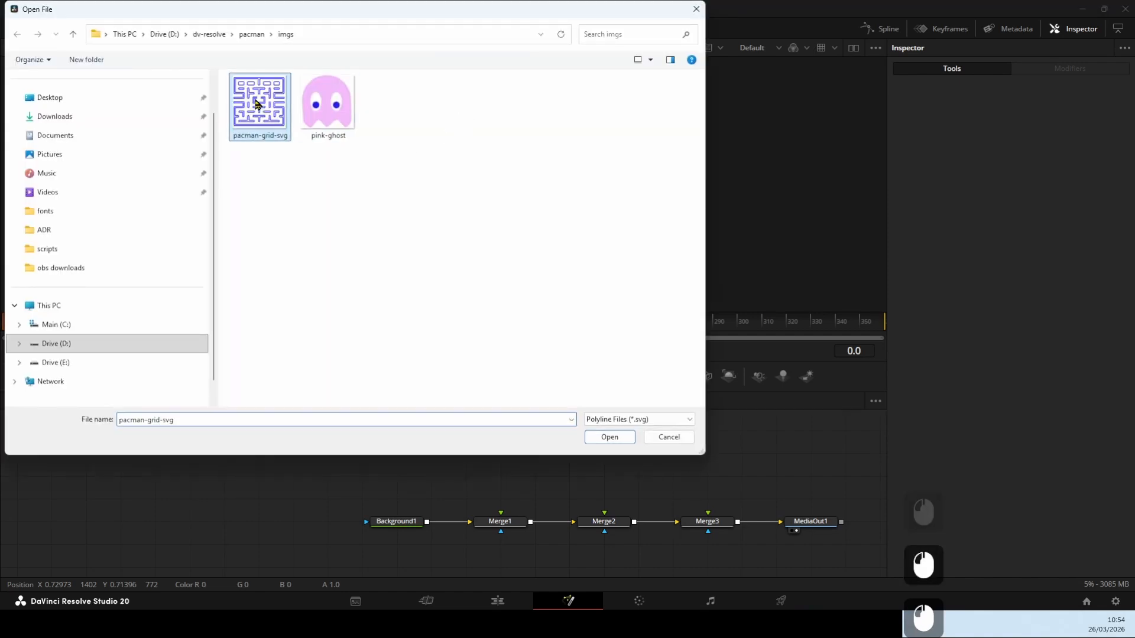
left_click(615, 439)
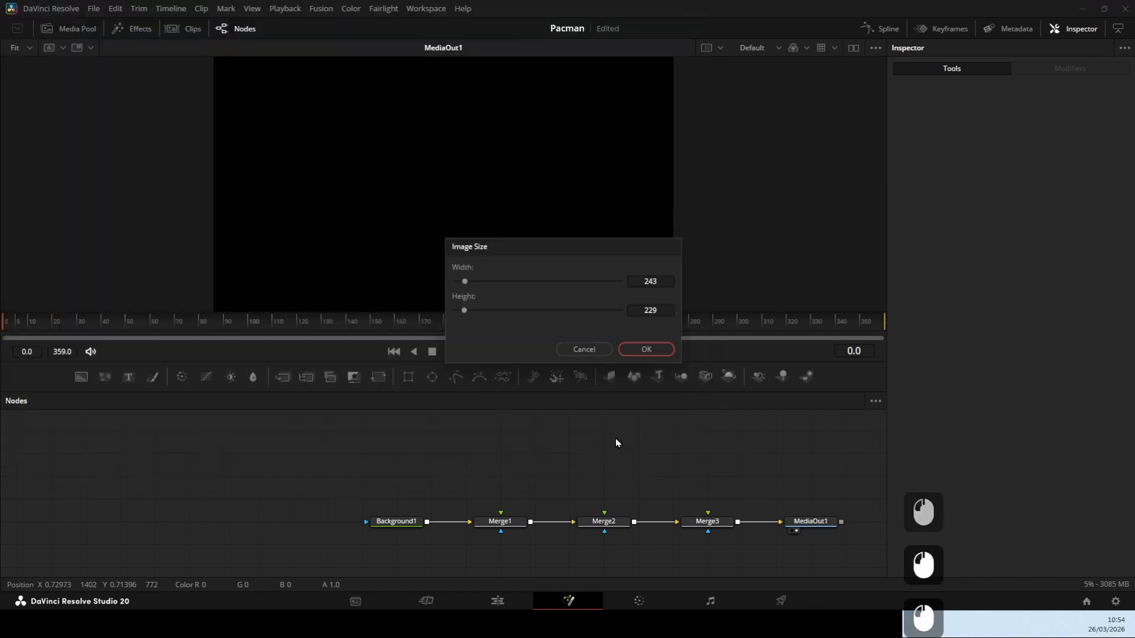
left_click(646, 350)
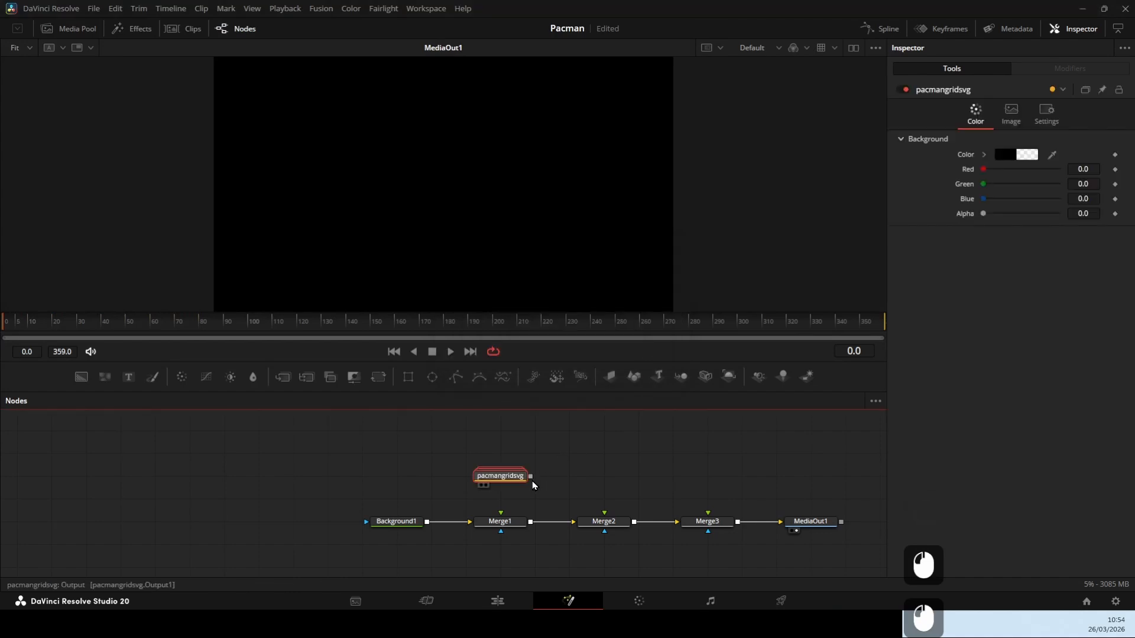
left_click_drag(531, 477, 501, 510)
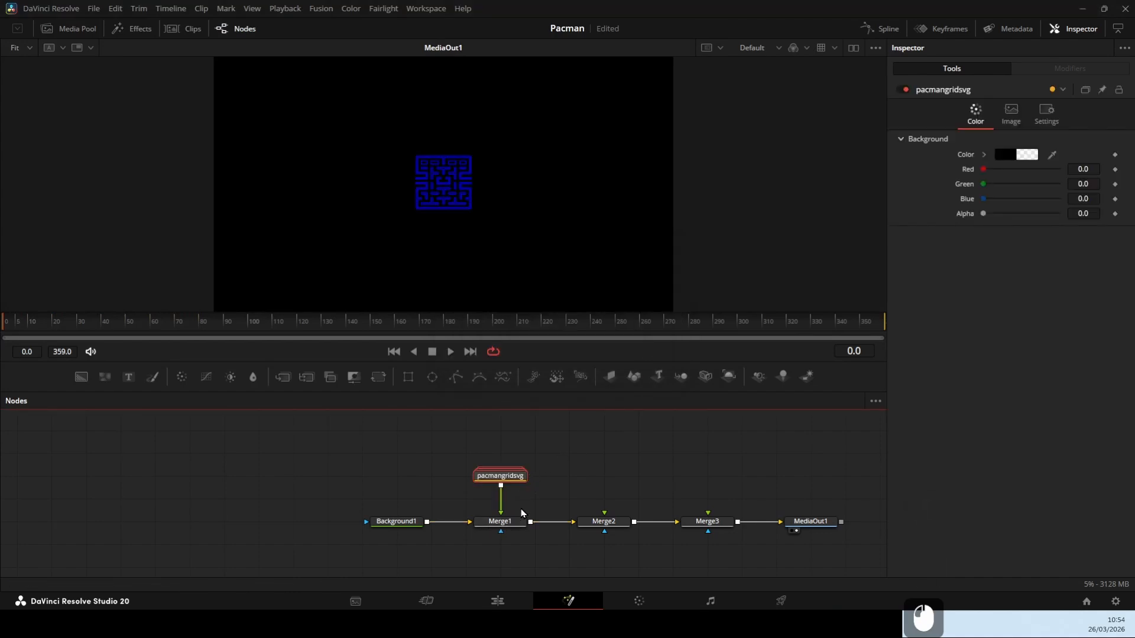
Set the maze image to 1920 wide using Auto Resolution, turn Auto Resolution off again and increase the image height
left_click(1012, 114)
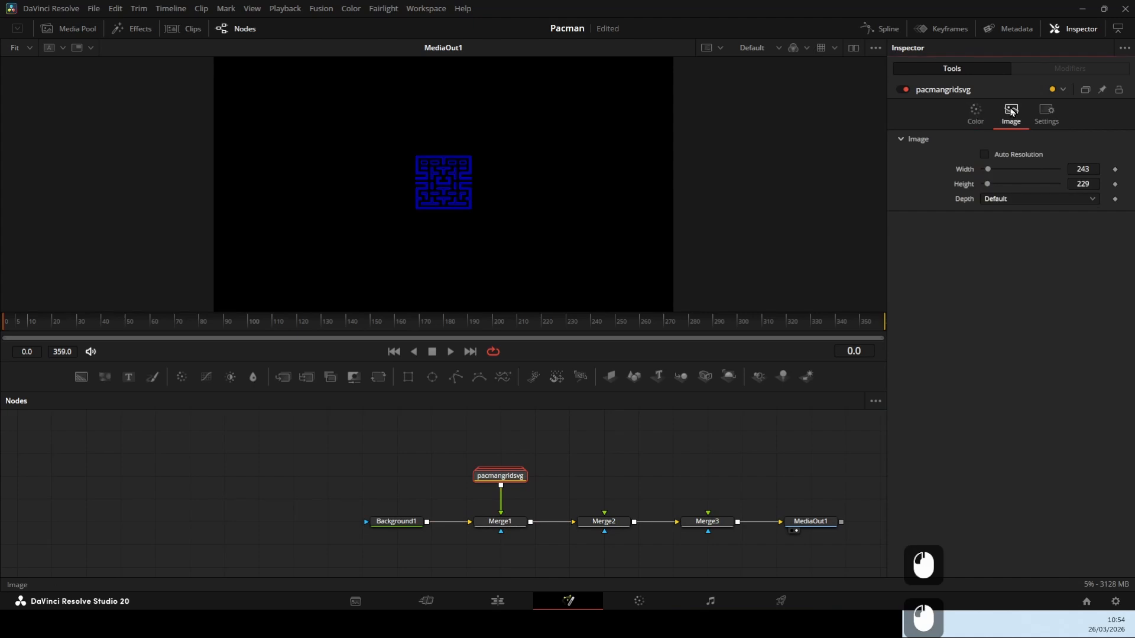
left_click(985, 154)
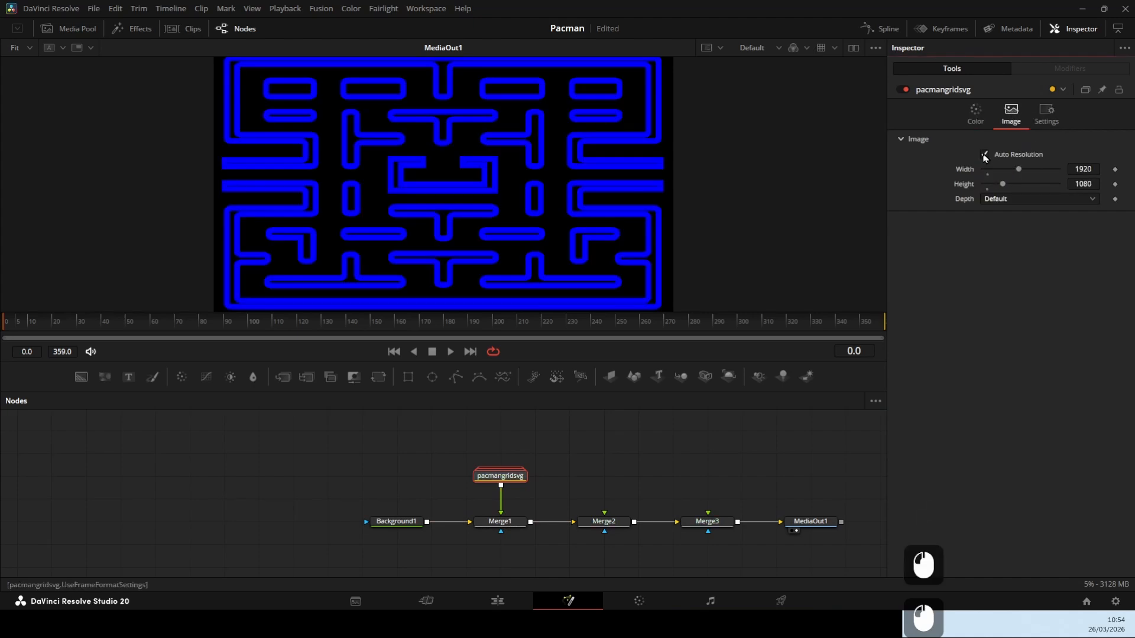
left_click(985, 155)
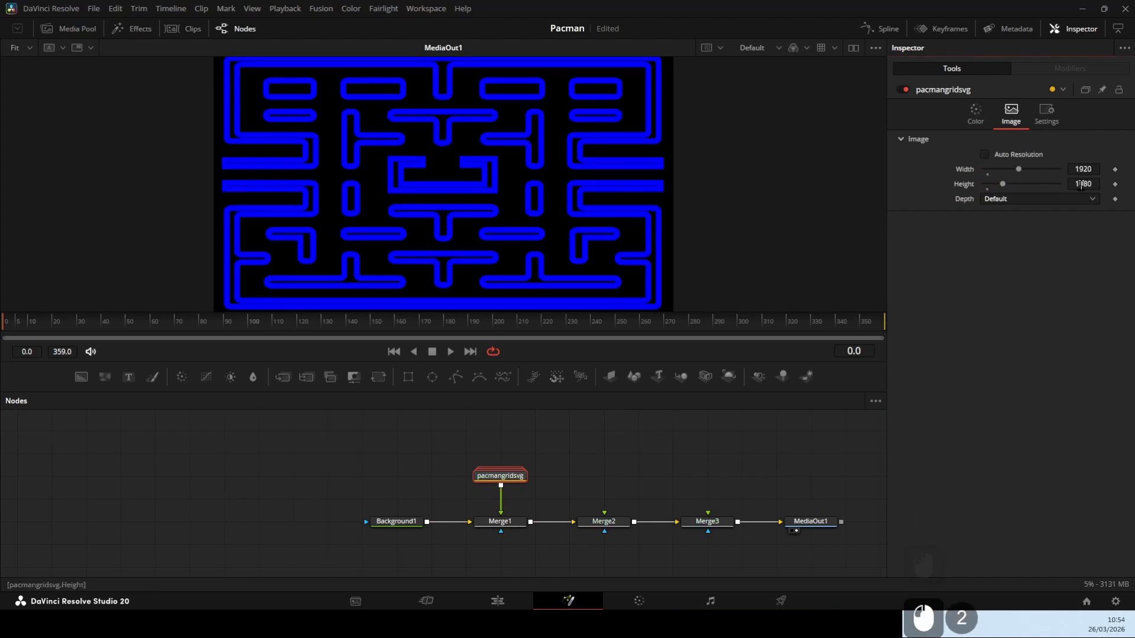
left_click_drag(1082, 186, 1134, 186)
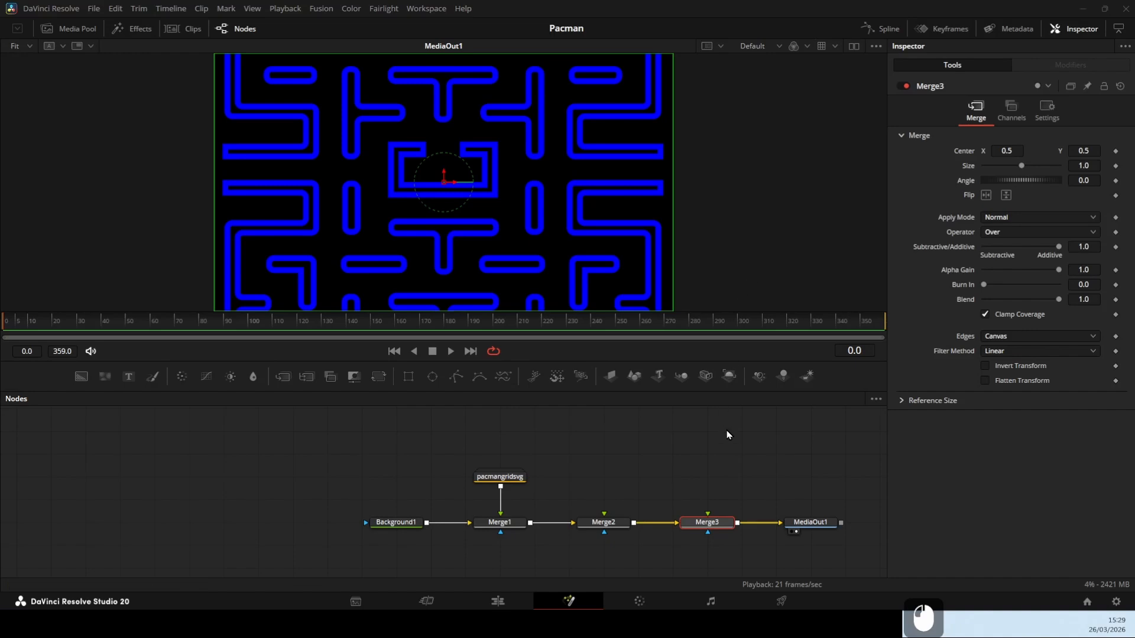
Add a Paint node fed by a new Background node, connect it to Merge2's foreground and set the background's alpha to 0
left_click_drag(742, 466, 566, 461)
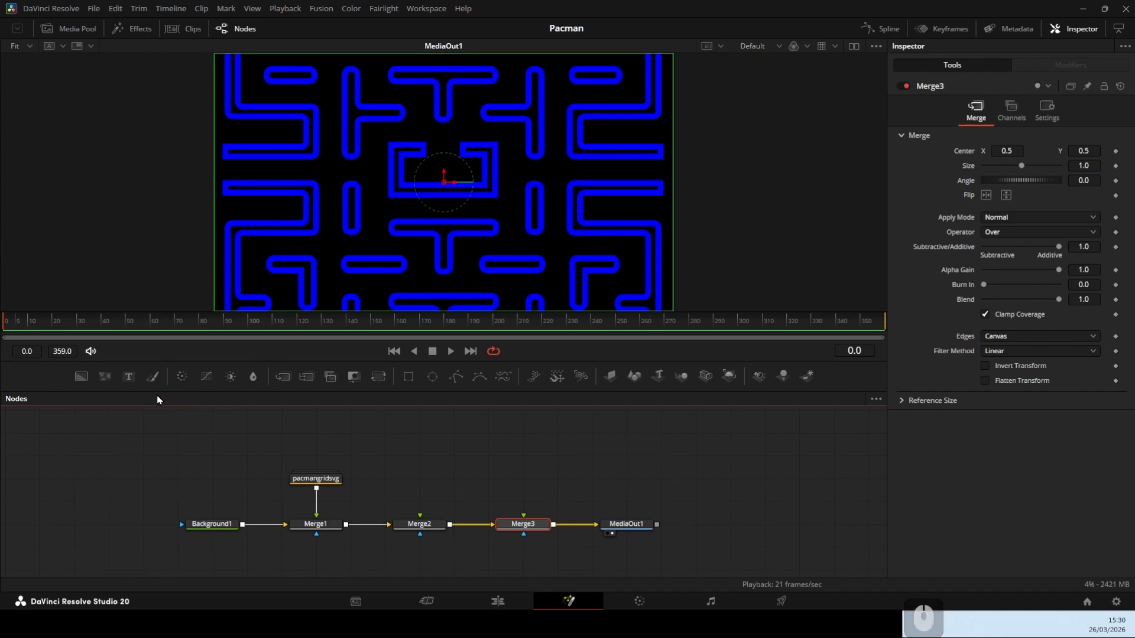
left_click_drag(152, 377, 242, 431)
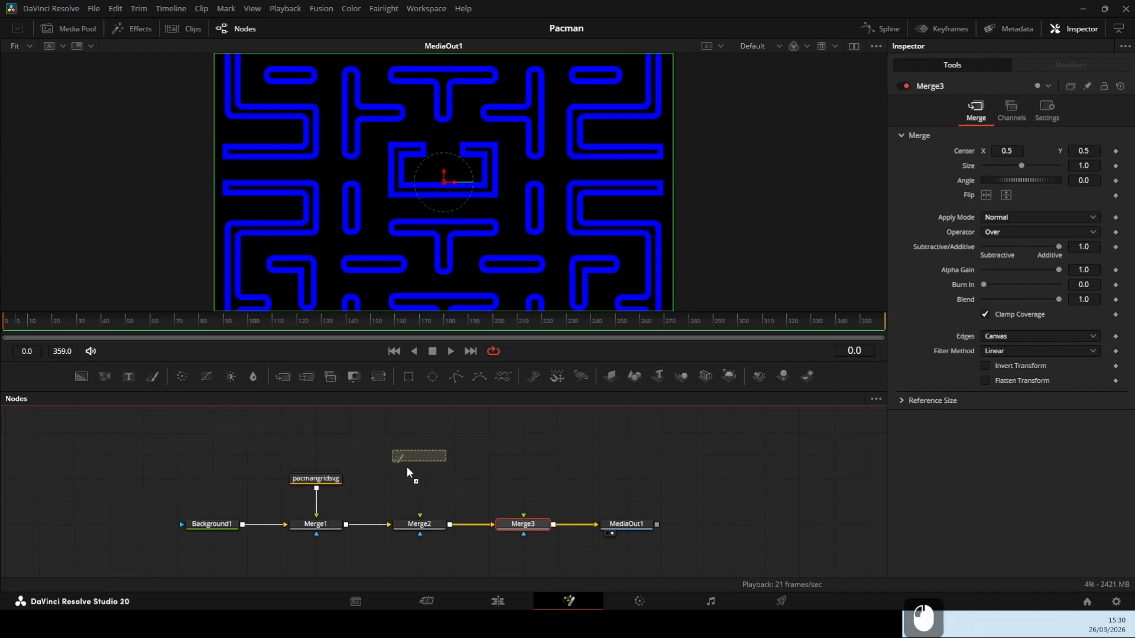
left_click_drag(419, 473, 418, 476)
left_click_drag(81, 377, 163, 422)
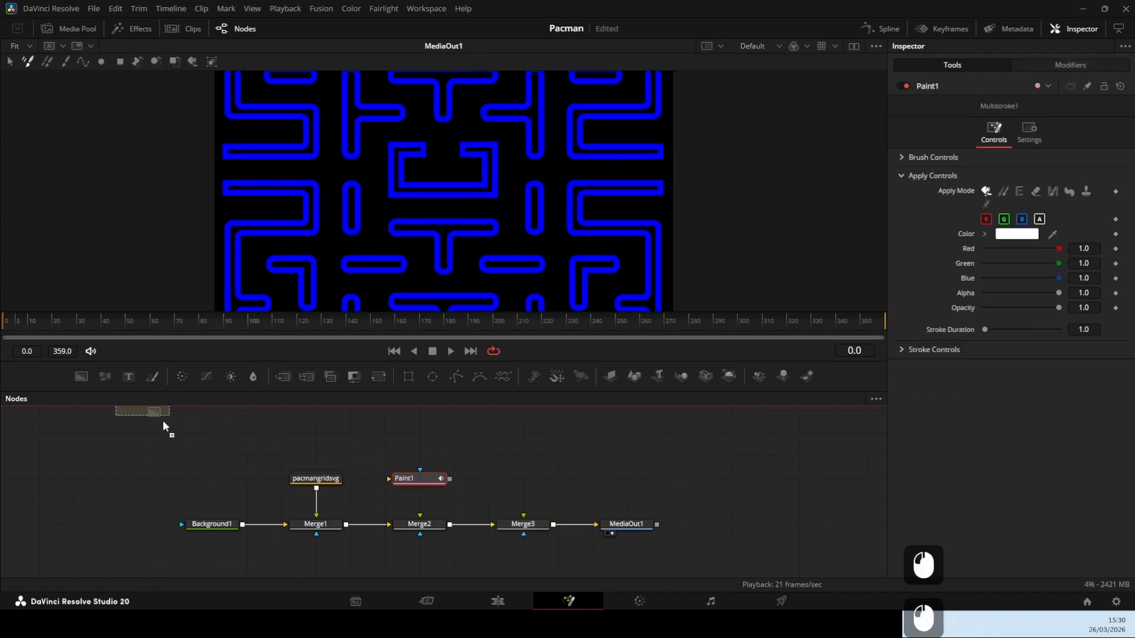
mouse_move(383, 433)
left_mouse_down()
mouse_move(454, 443)
mouse_move(455, 471)
mouse_move(431, 478)
mouse_move(444, 496)
mouse_move(432, 523)
mouse_move(421, 519)
left_mouse_up()
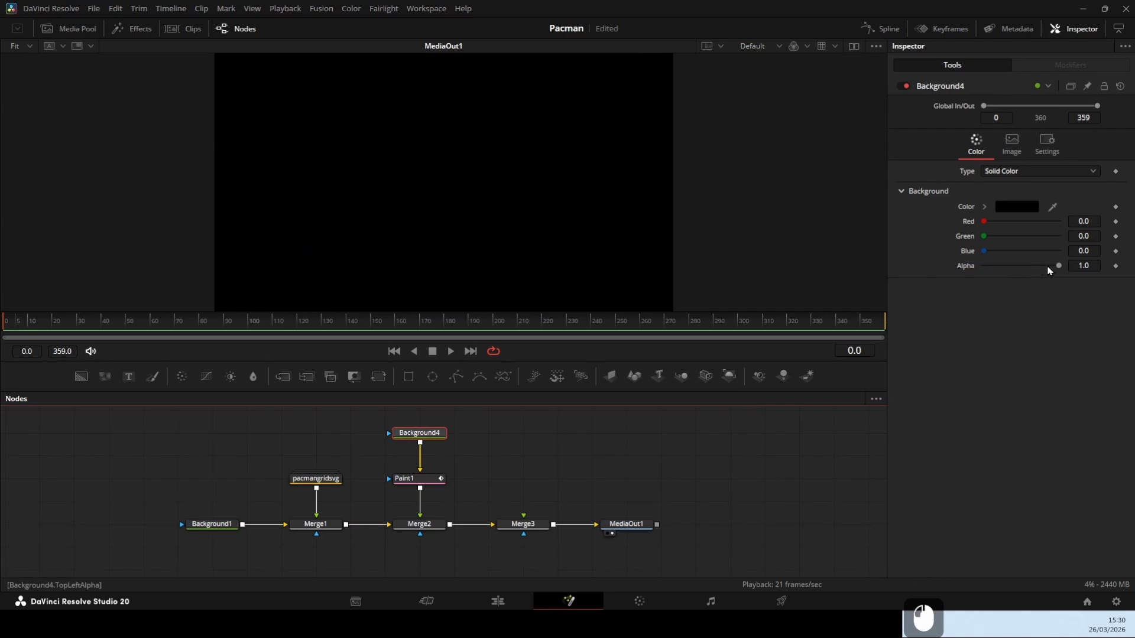
left_click_drag(1055, 268, 955, 276)
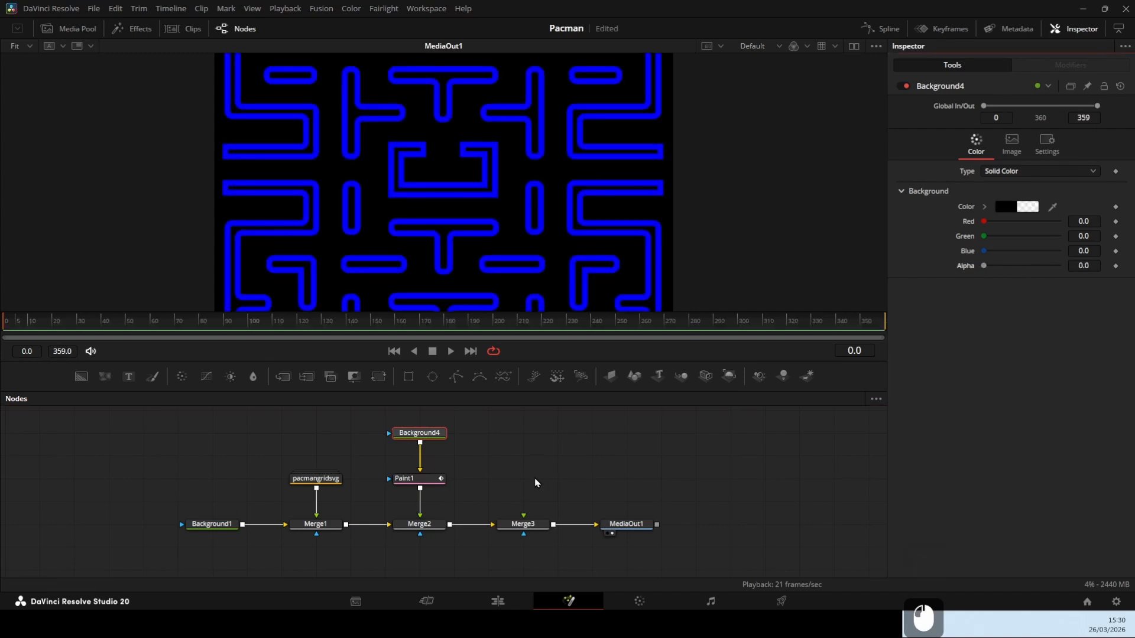
Draw a right-angled PolylineStroke in Paint1 through the maze corridors, from the left-hand tunnel opening down around the lower middle to the right-hand opening
left_click(413, 481)
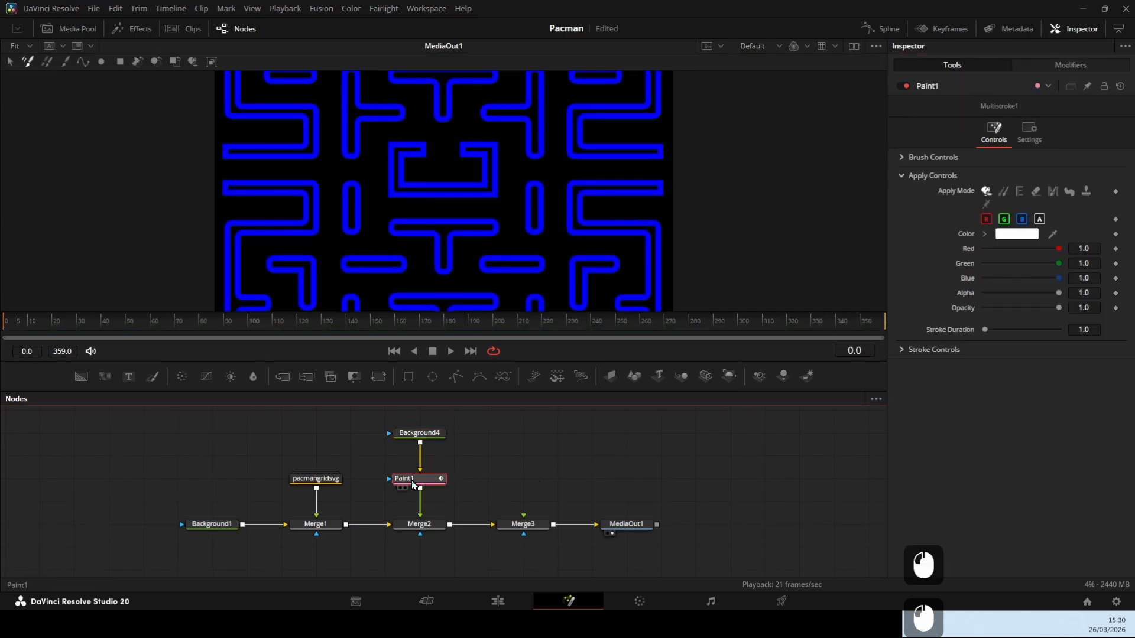
left_click(83, 61)
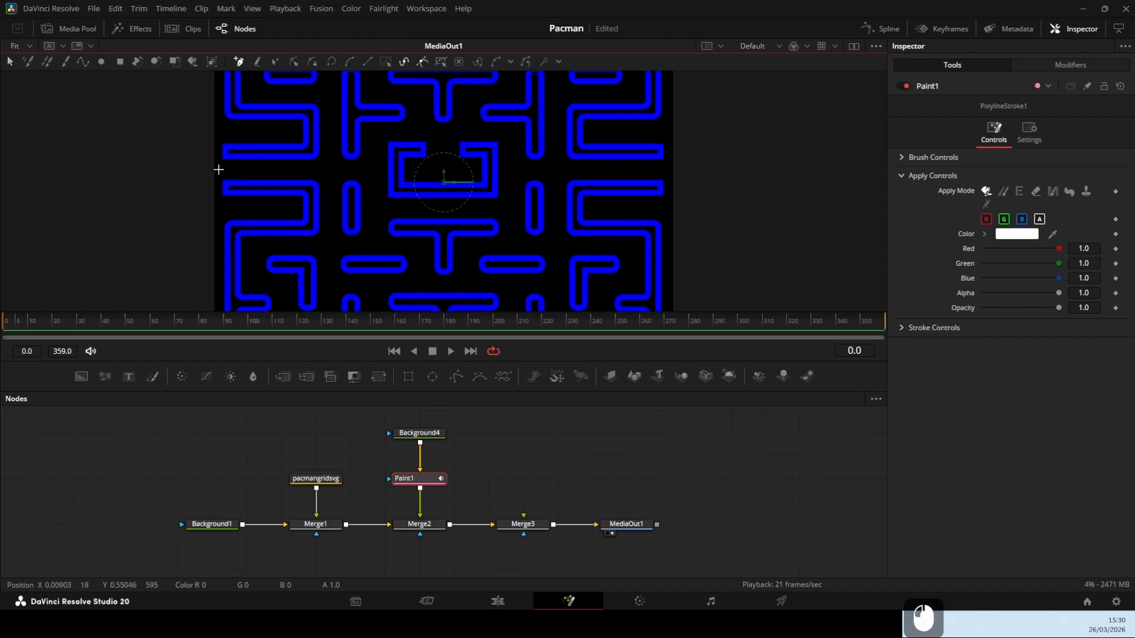
left_click_drag(219, 169, 263, 168)
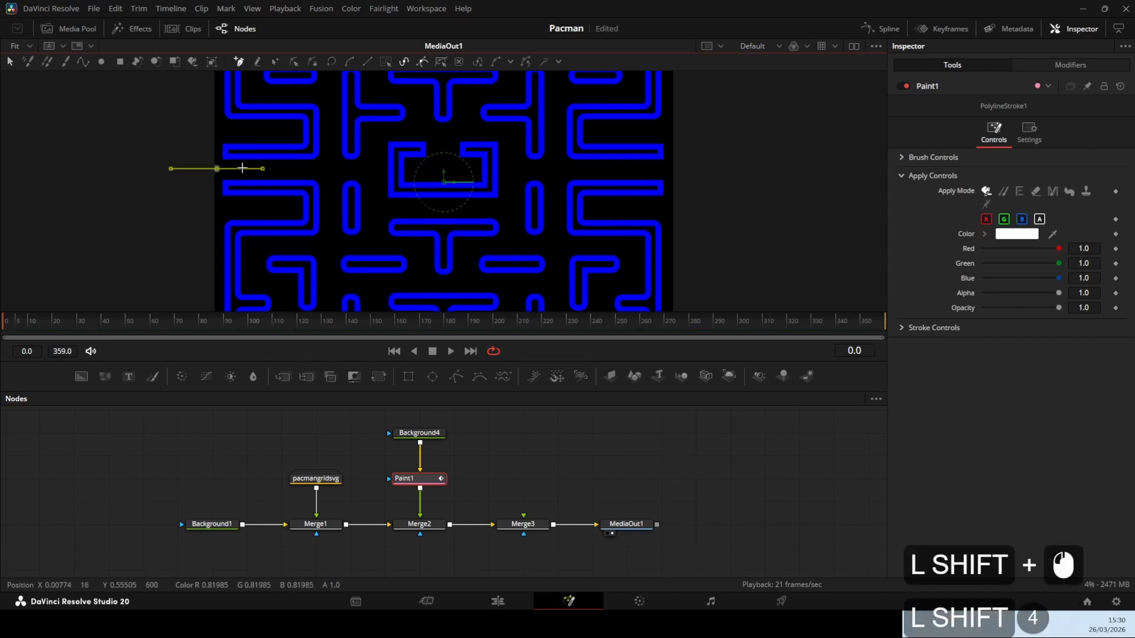
left_click(331, 169, "shift")
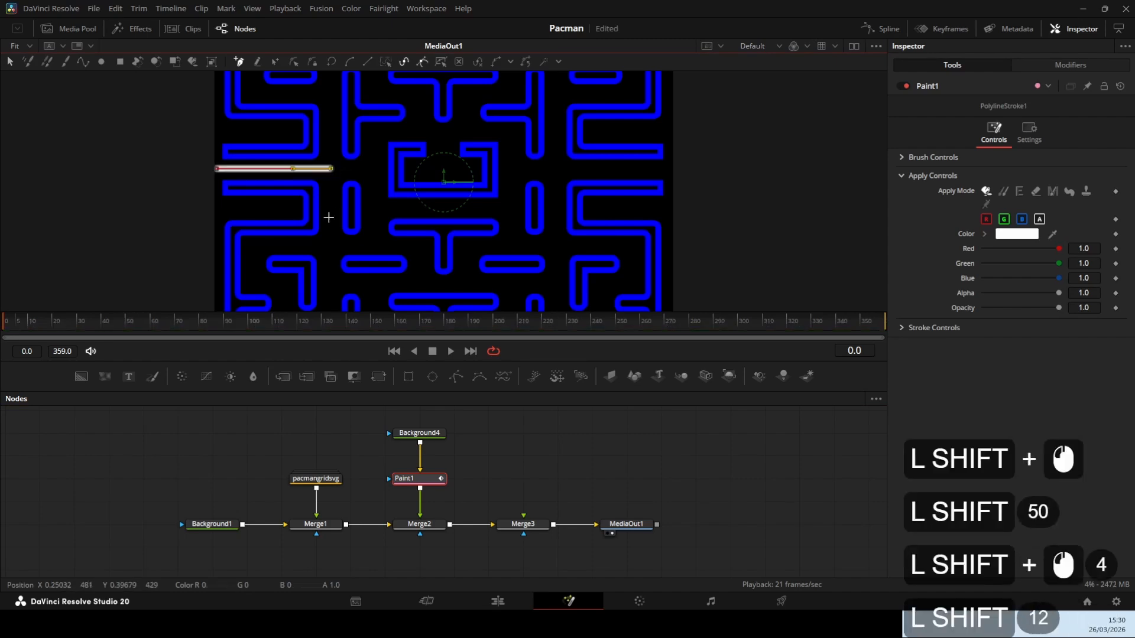
left_click(329, 245, "shift")
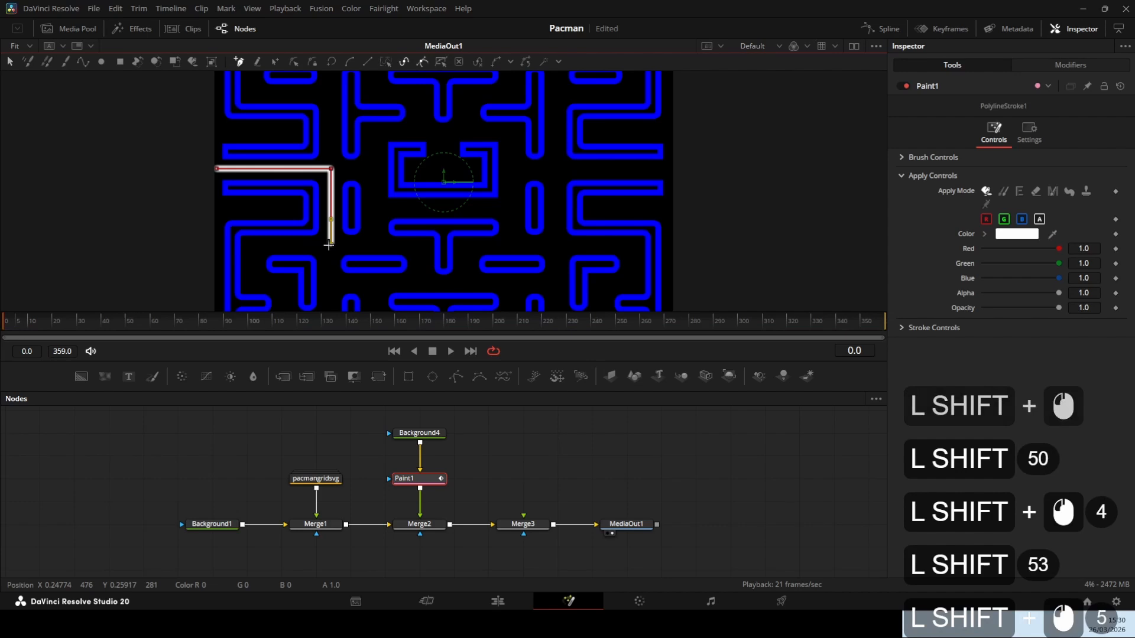
left_click(415, 244, "shift")
left_click(416, 285, "shift")
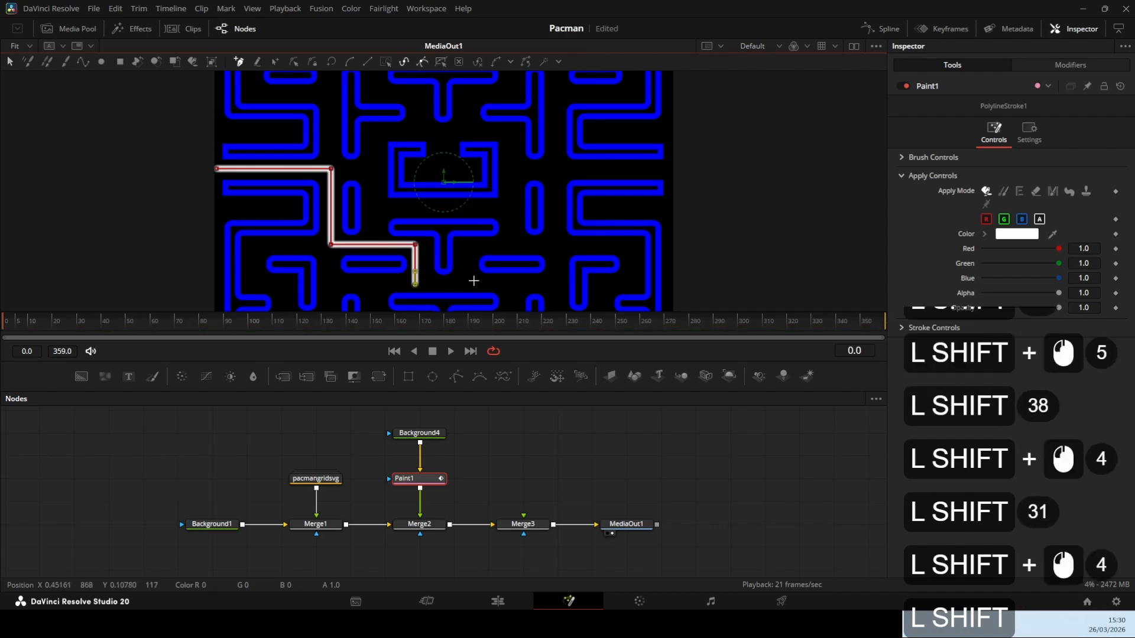
left_click(554, 284, "shift")
left_click(555, 245, "shift")
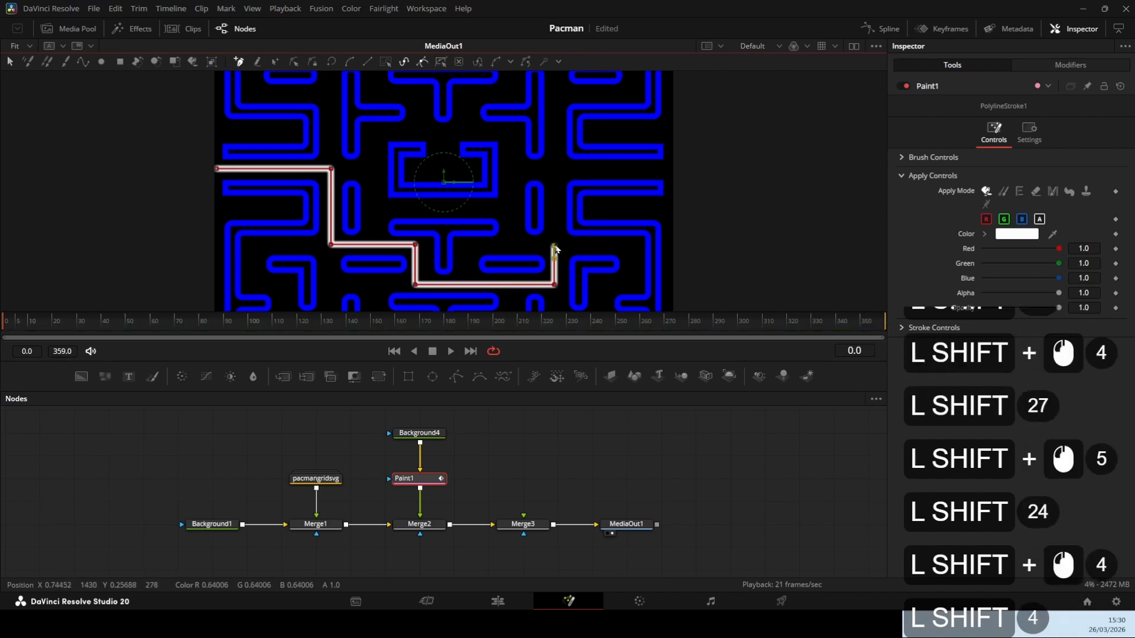
left_click(508, 245, "shift")
left_click(508, 170, "shift")
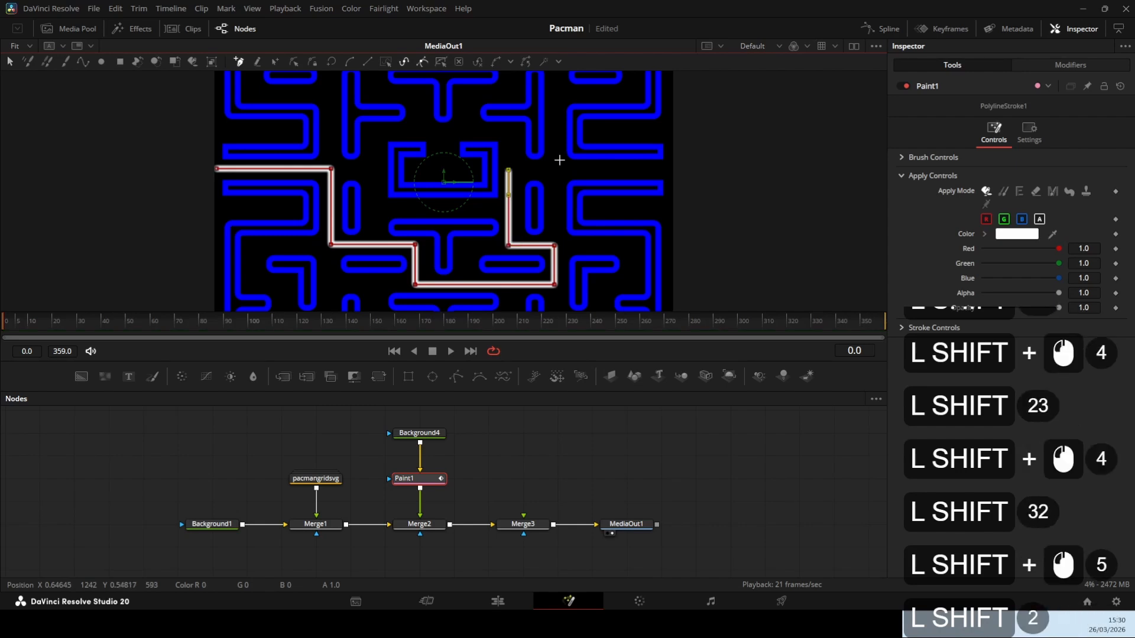
left_click(668, 169, "shift")
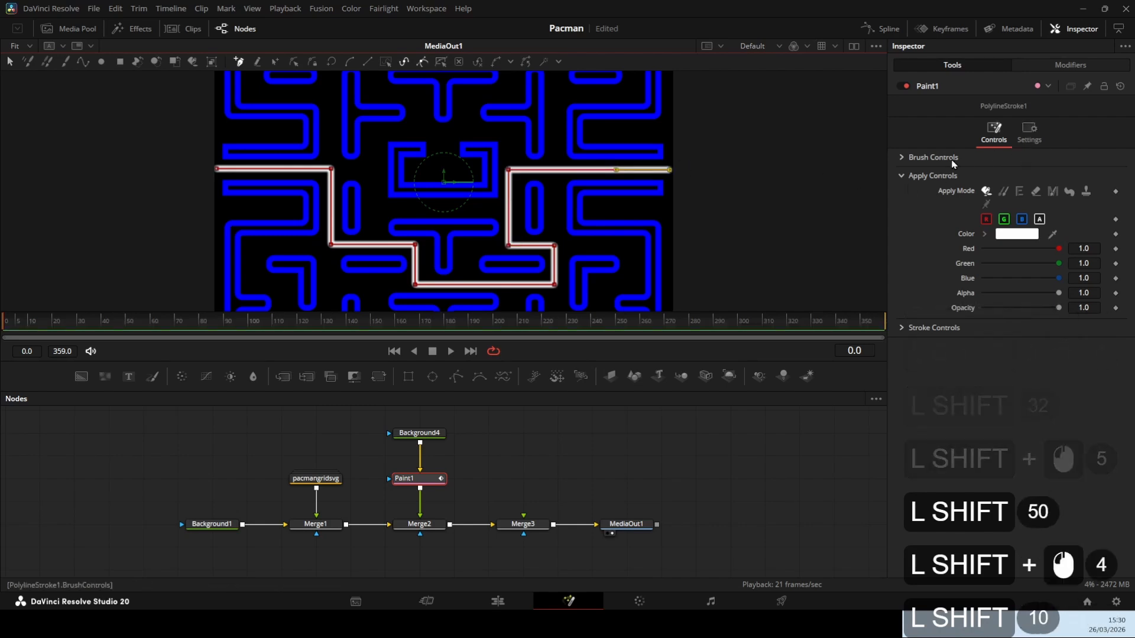
Change the polyline stroke's brush shape to the hard circle and set the brush size to 0.0106
left_click(908, 158)
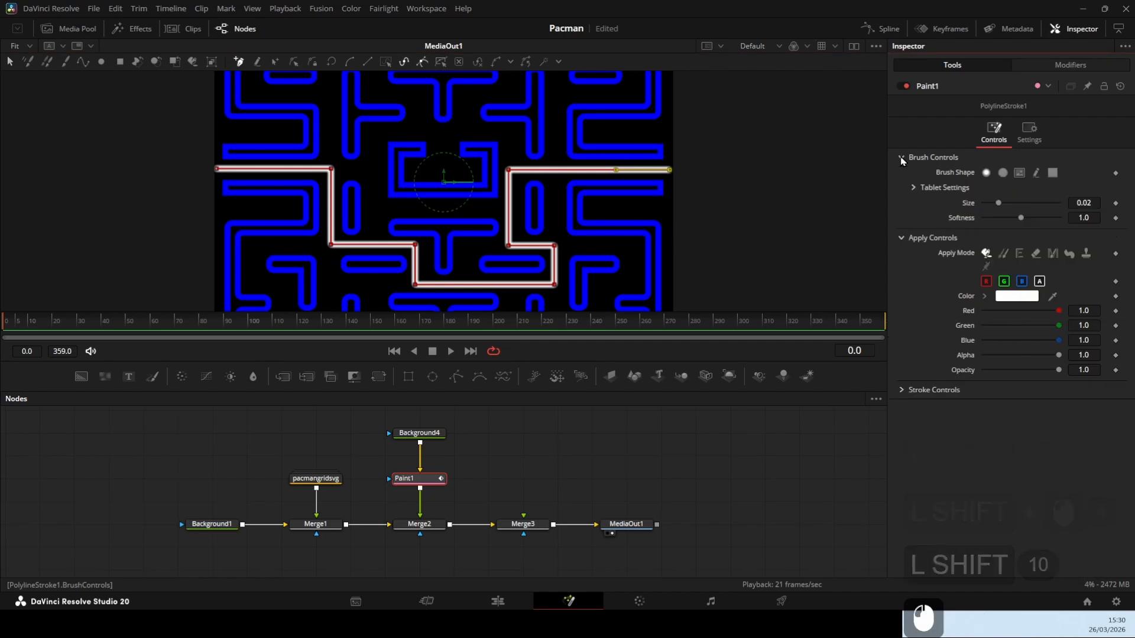
double_click(1003, 173)
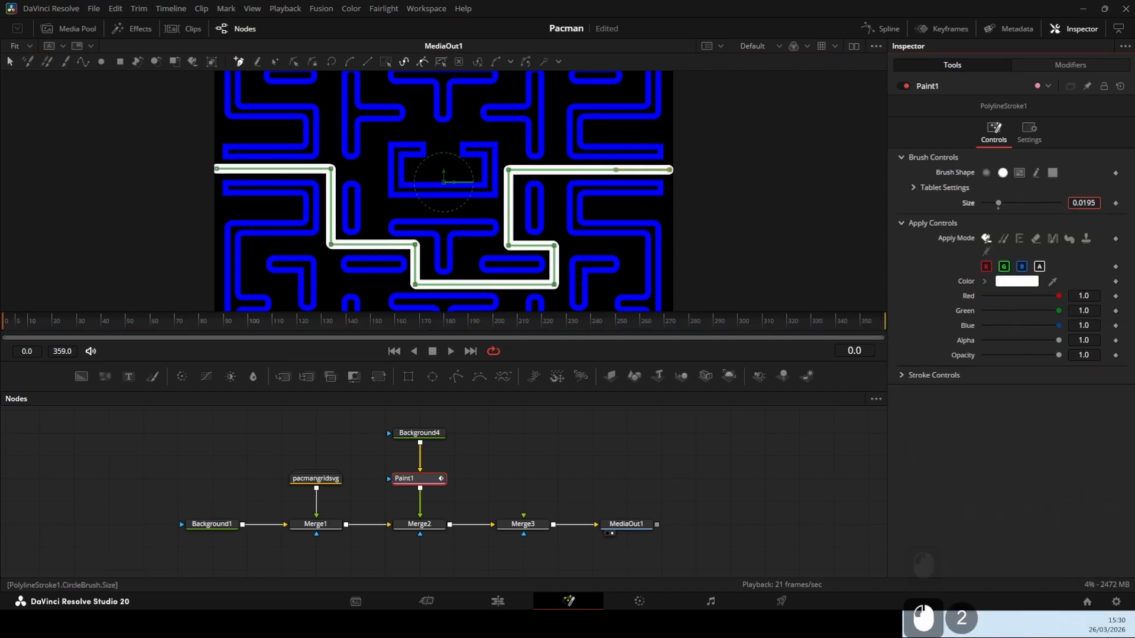
left_click_drag(1084, 203, 1032, 202)
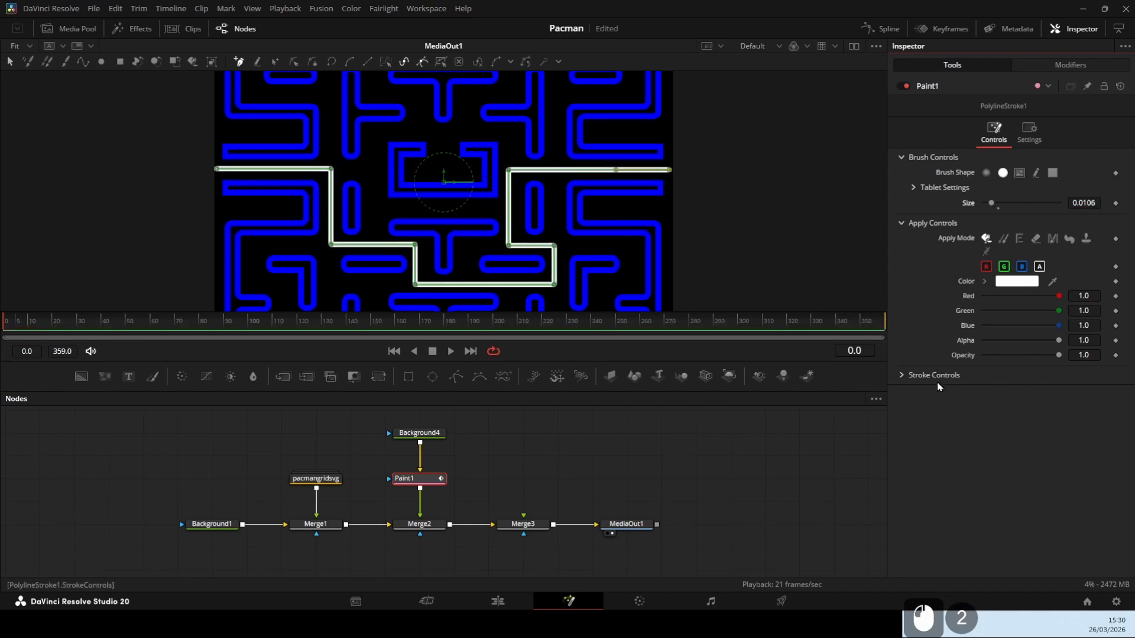
Set the polyline stroke's spacing to 4 so it forms a row of dots
left_click(901, 375)
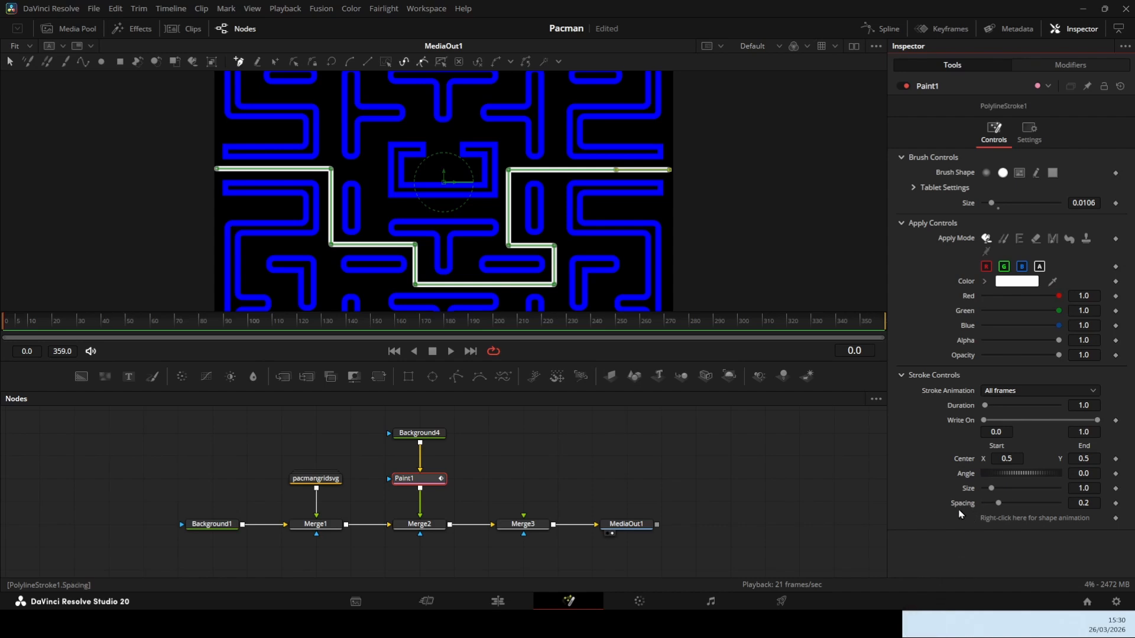
double_click(1088, 503)
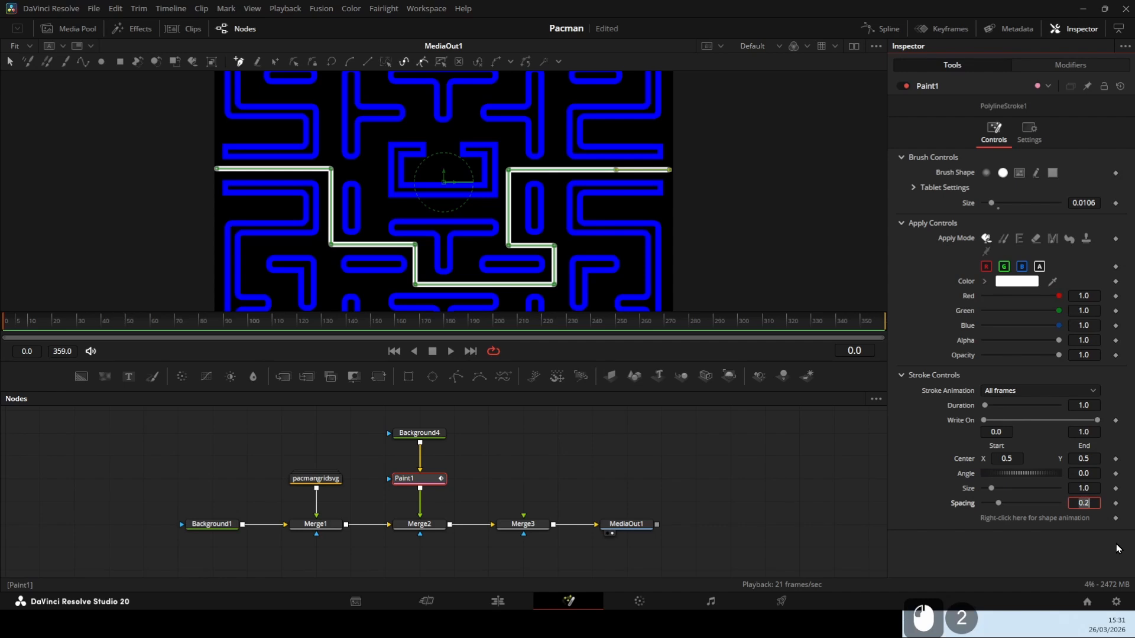
type("4")
key("Return")
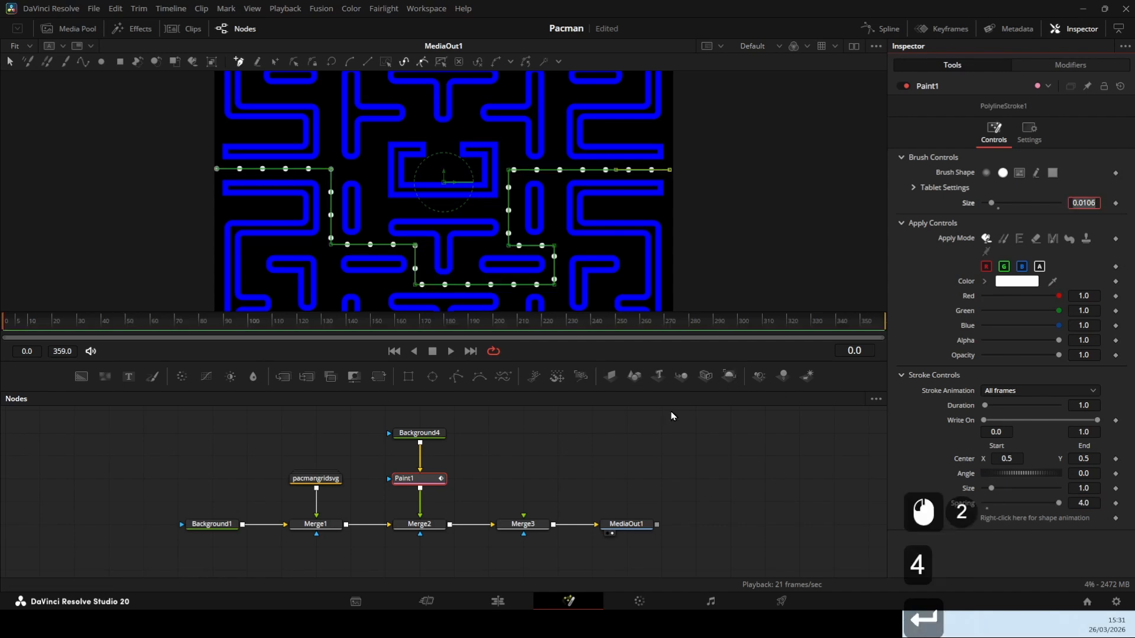
left_click(523, 462)
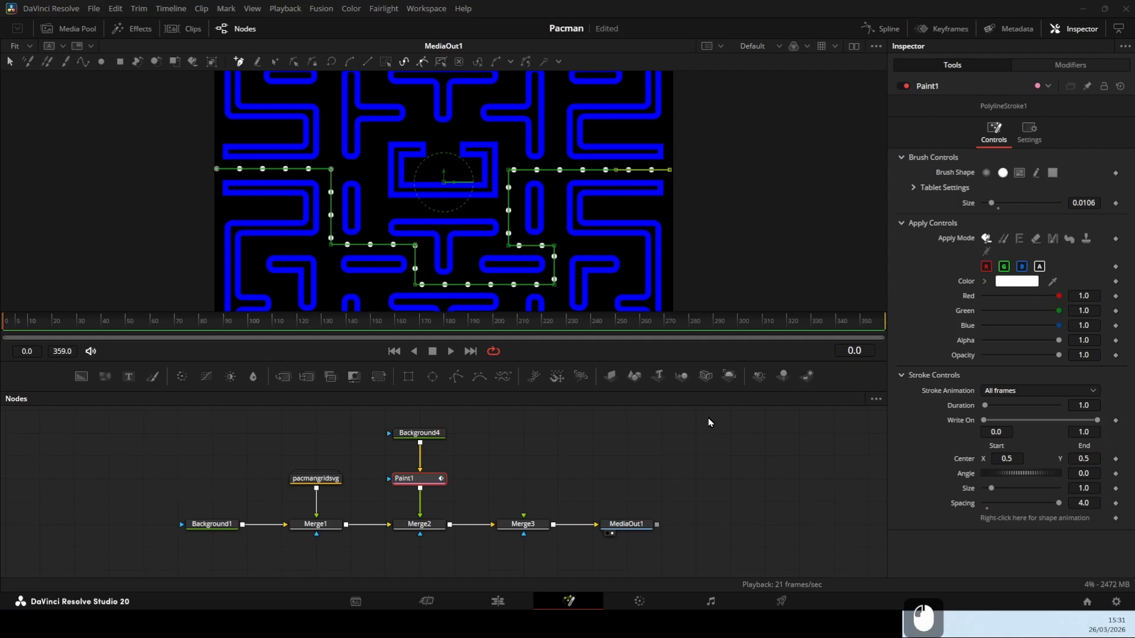
Add Shape3D, Renderer3D and Transform nodes, chained in that order into Merge3's foreground
left_click_drag(634, 377, 524, 432)
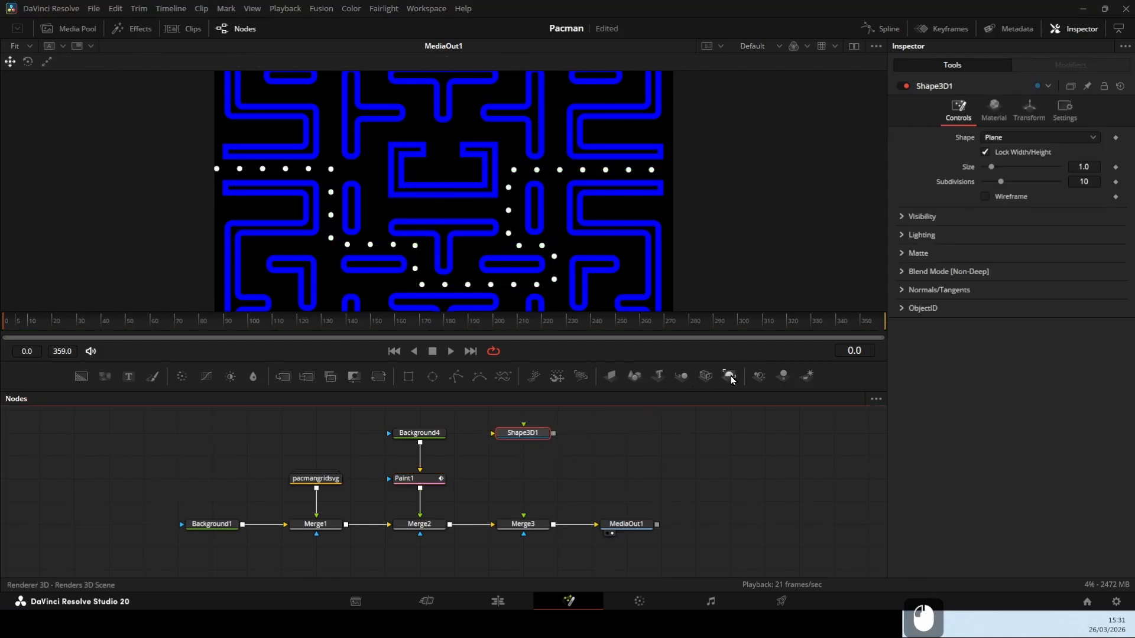
mouse_move(731, 376)
left_mouse_down()
mouse_move(714, 435)
mouse_move(549, 471)
mouse_move(518, 461)
left_mouse_up()
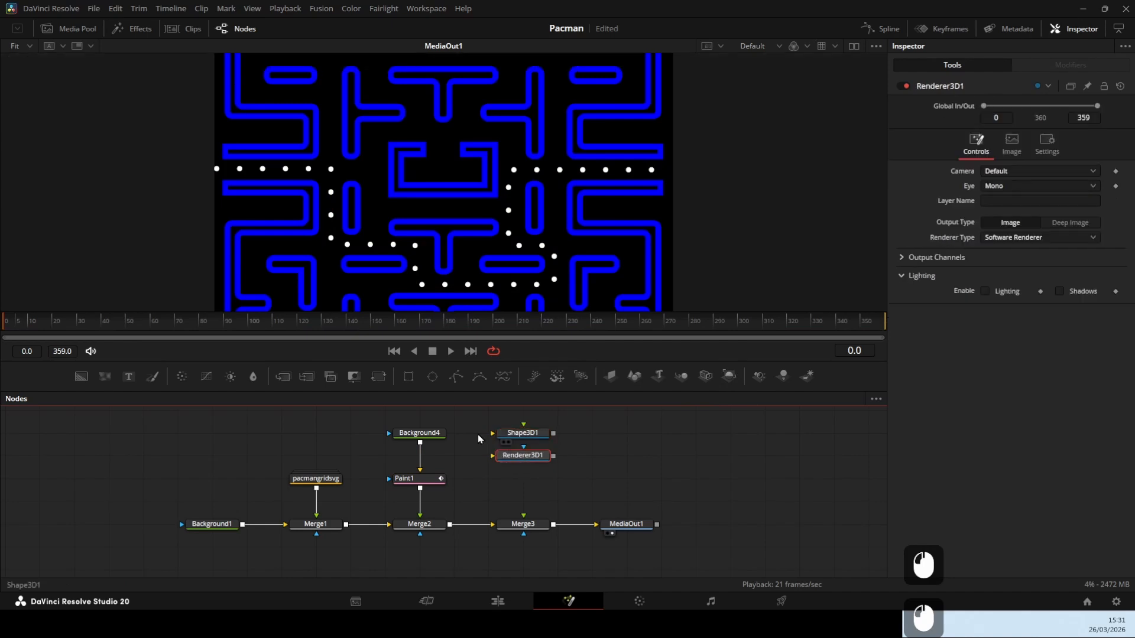
mouse_move(379, 376)
left_mouse_down()
mouse_move(427, 480)
mouse_move(523, 486)
left_mouse_up()
left_click_drag(554, 437, 524, 520)
Change the Shape3D1 node's shape to Cylinder
left_click(527, 435)
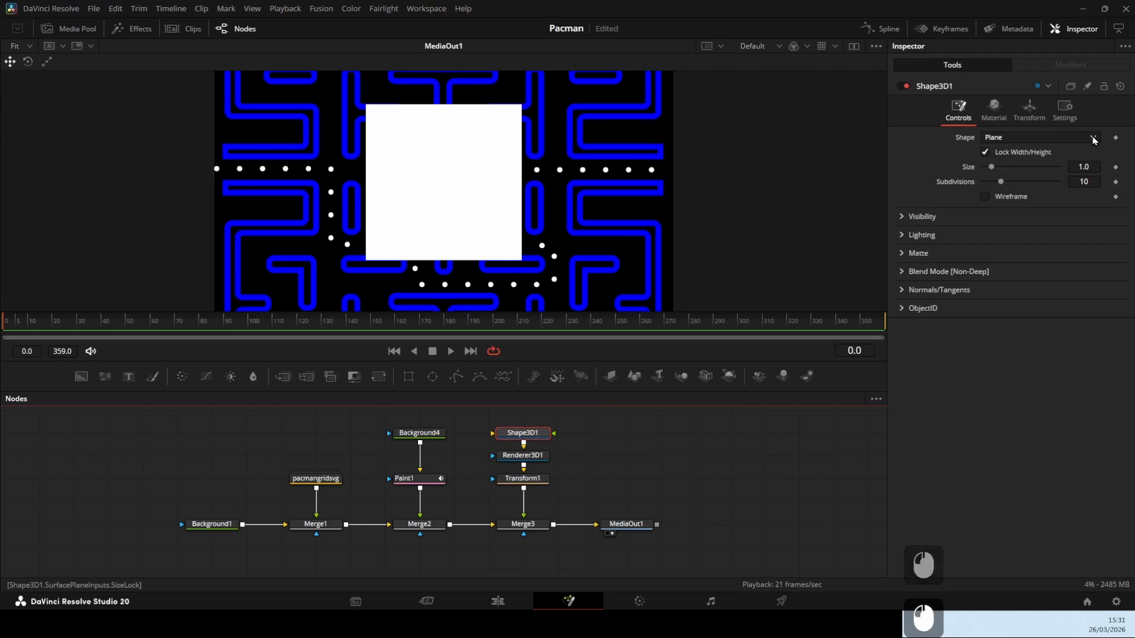
left_click(1067, 139)
left_click(1064, 192)
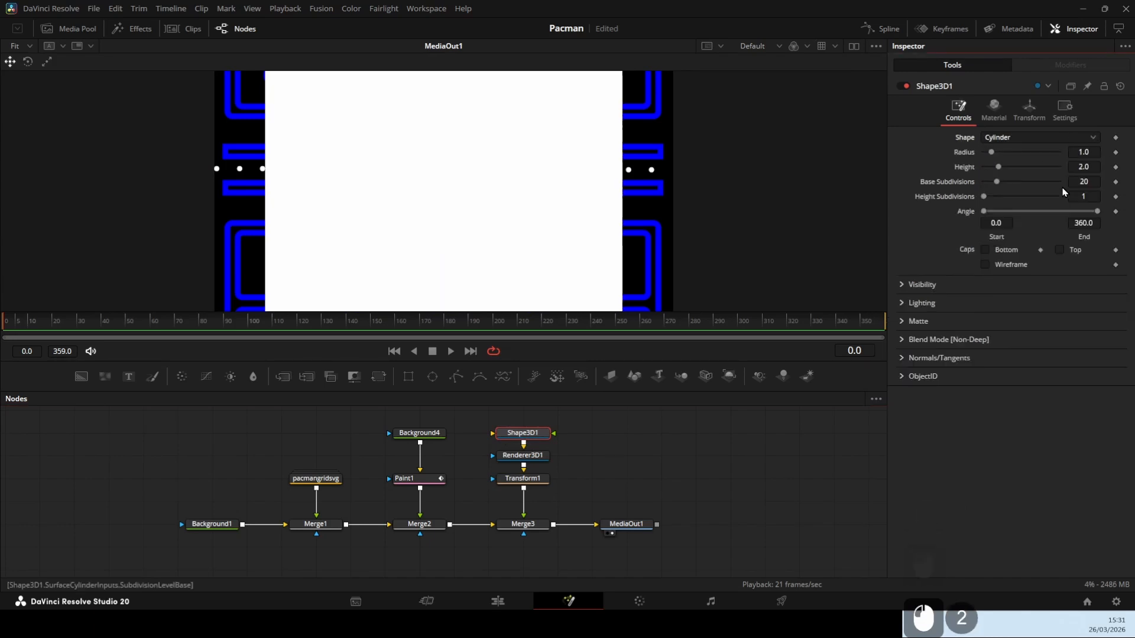
Enable the top cap on the Shape3D1 cylinder and set its X rotation to 90 degrees
left_click(1061, 252)
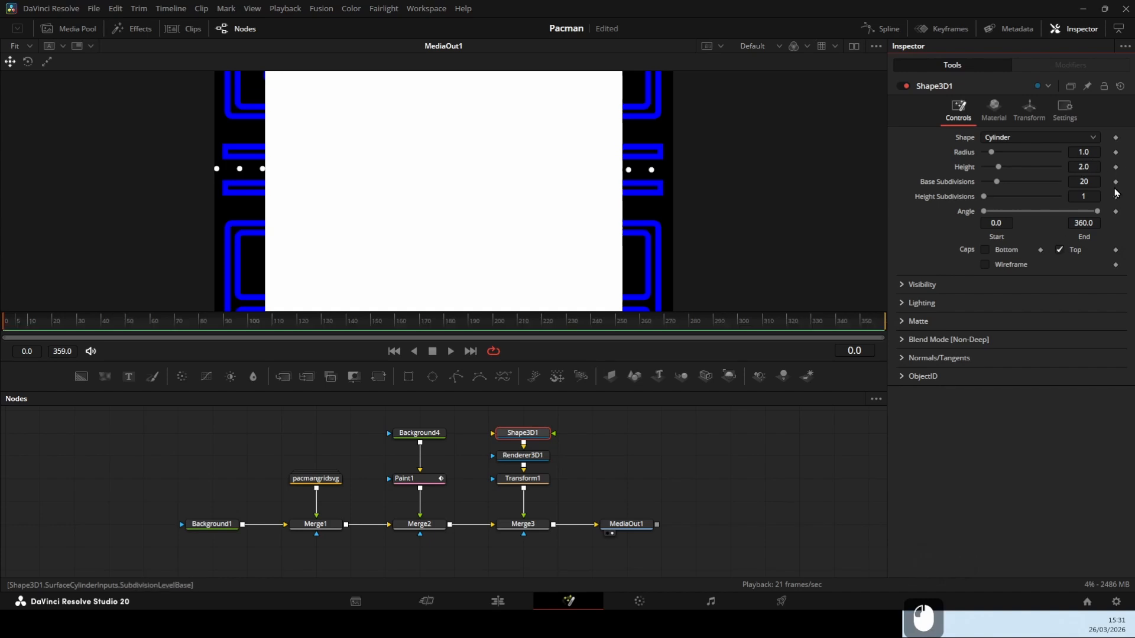
left_click(1029, 113)
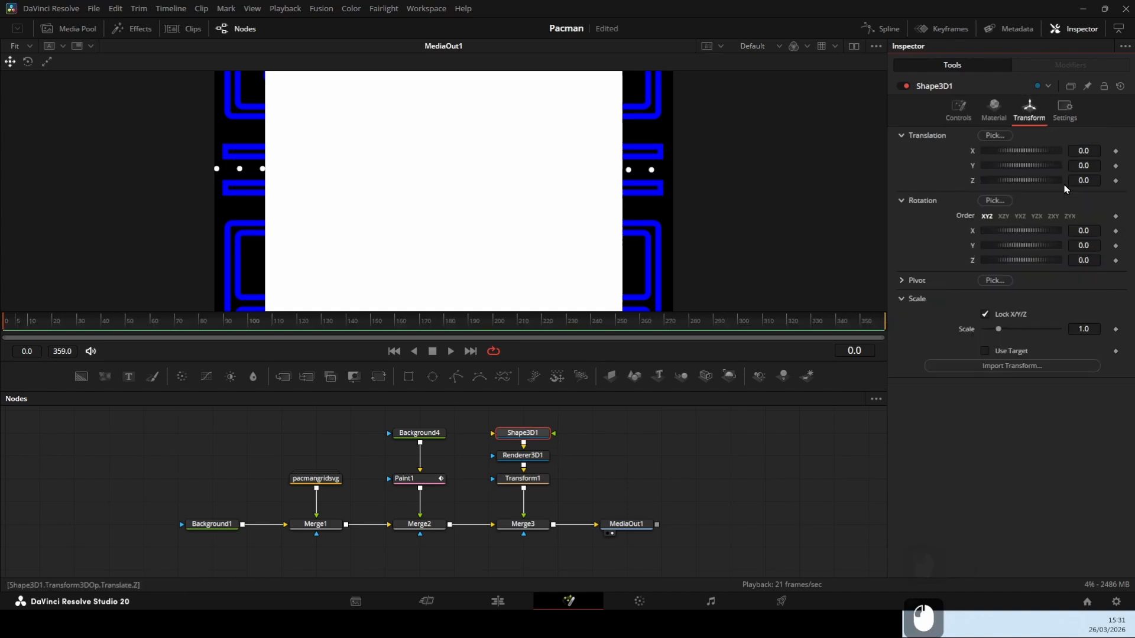
double_click(1080, 232)
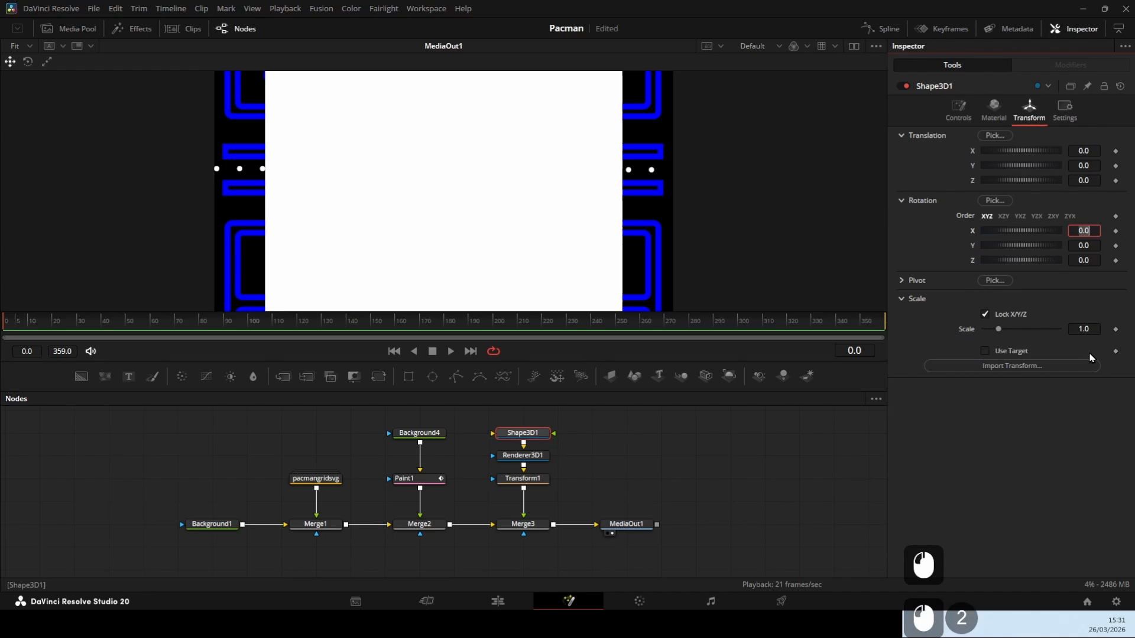
type("90")
key("Return")
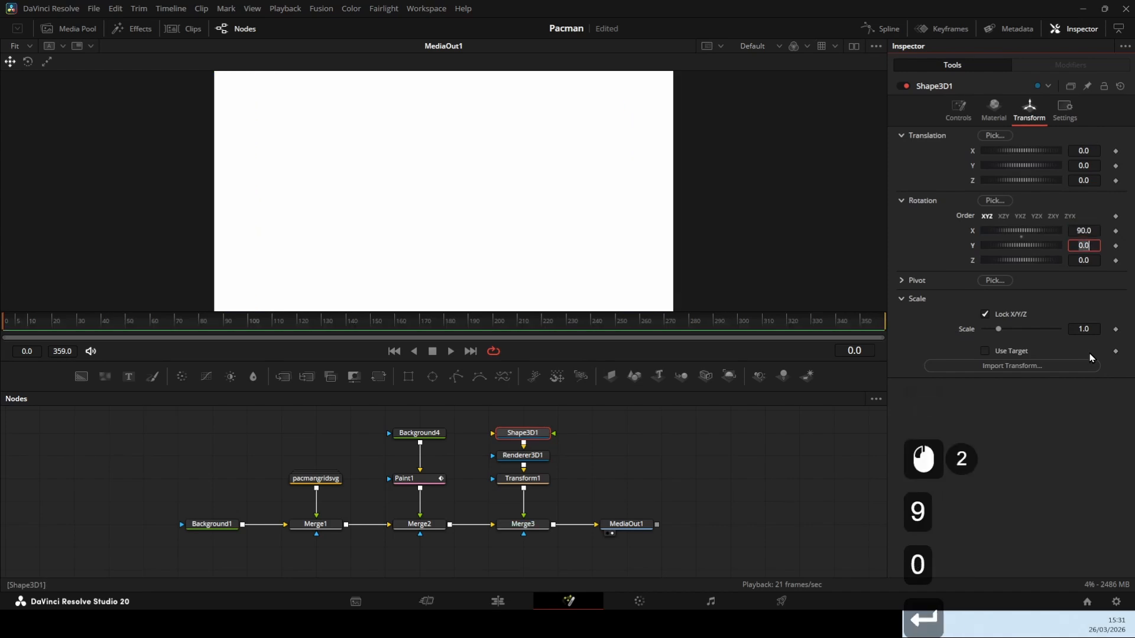
Set the cylinder's radius to 0.055 and its base subdivisions to 50, and save the project
left_click(958, 110)
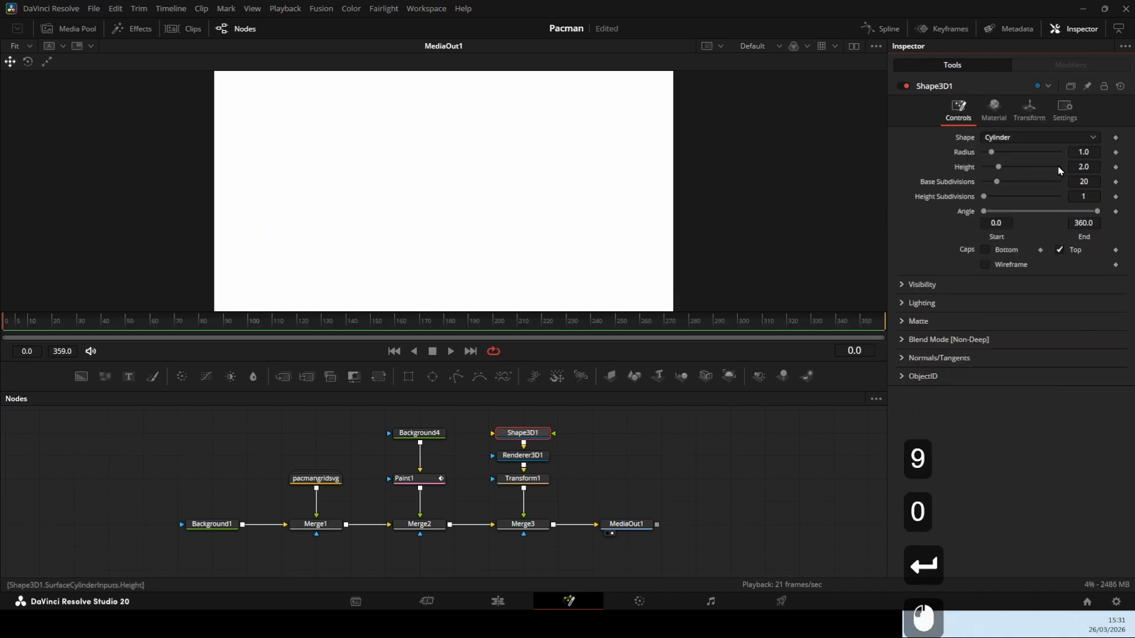
left_click_drag(1090, 149, 1046, 149)
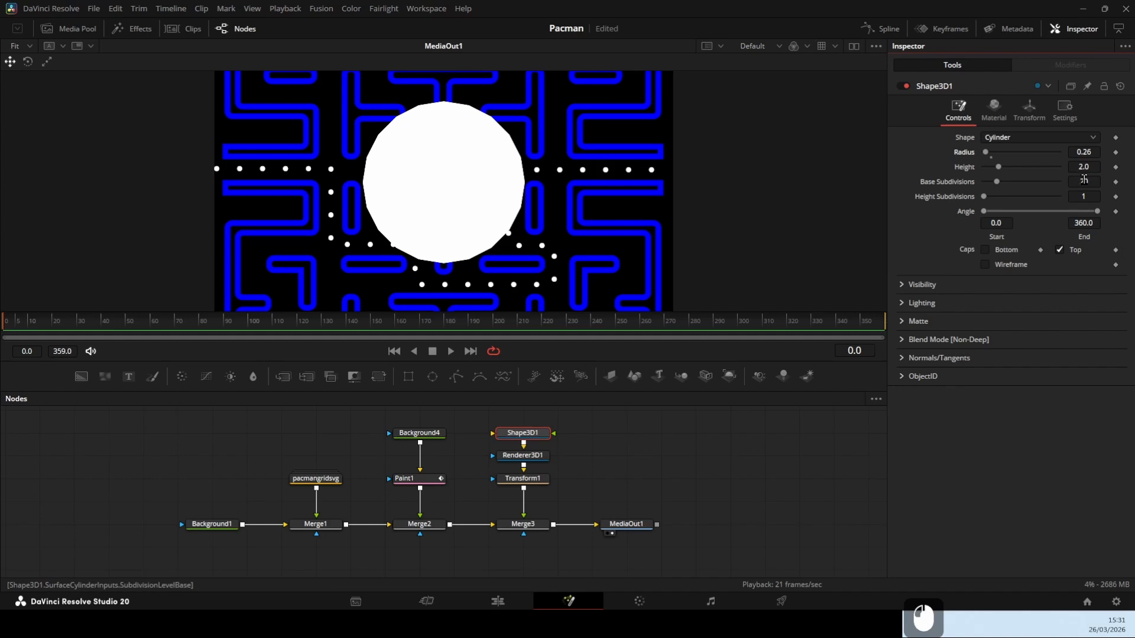
left_click_drag(1079, 177, 1093, 177)
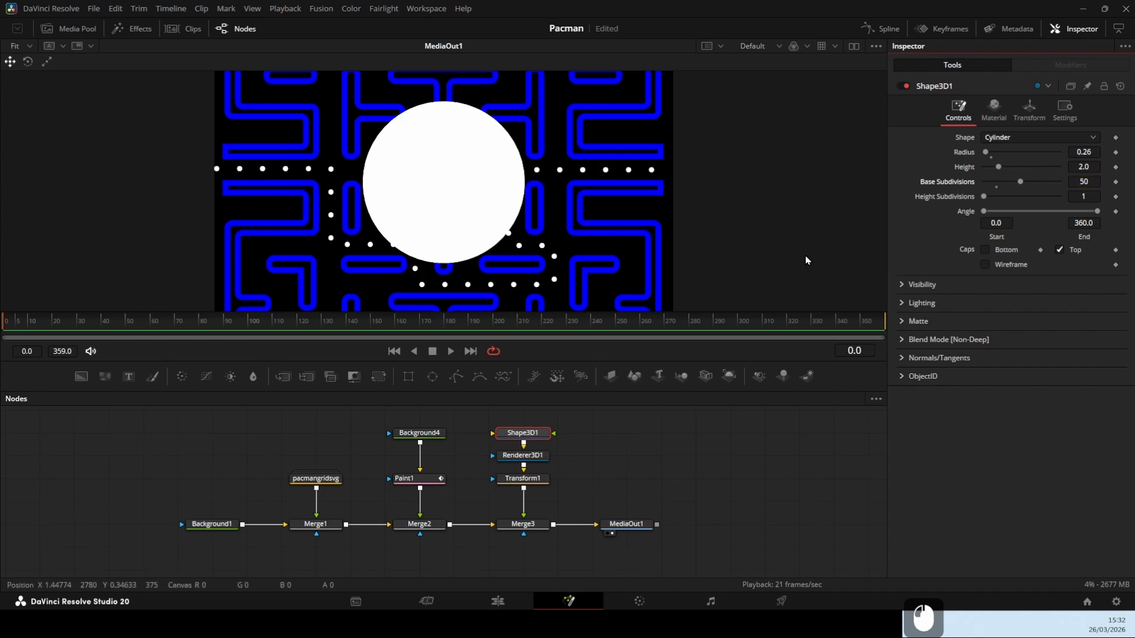
left_click_drag(1087, 152, 1077, 152)
key("ctrl+s")
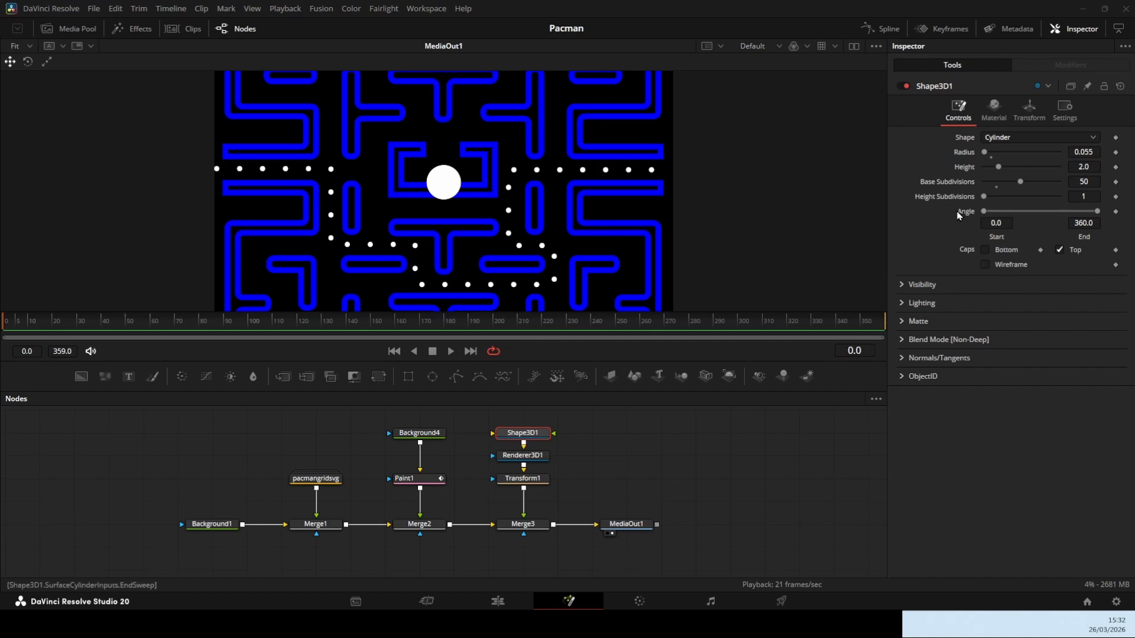
Keyframe the cylinder's closed-mouth angle range of 0 to 360 at frames 0 and 8
left_click(1116, 211)
triple_click(857, 350)
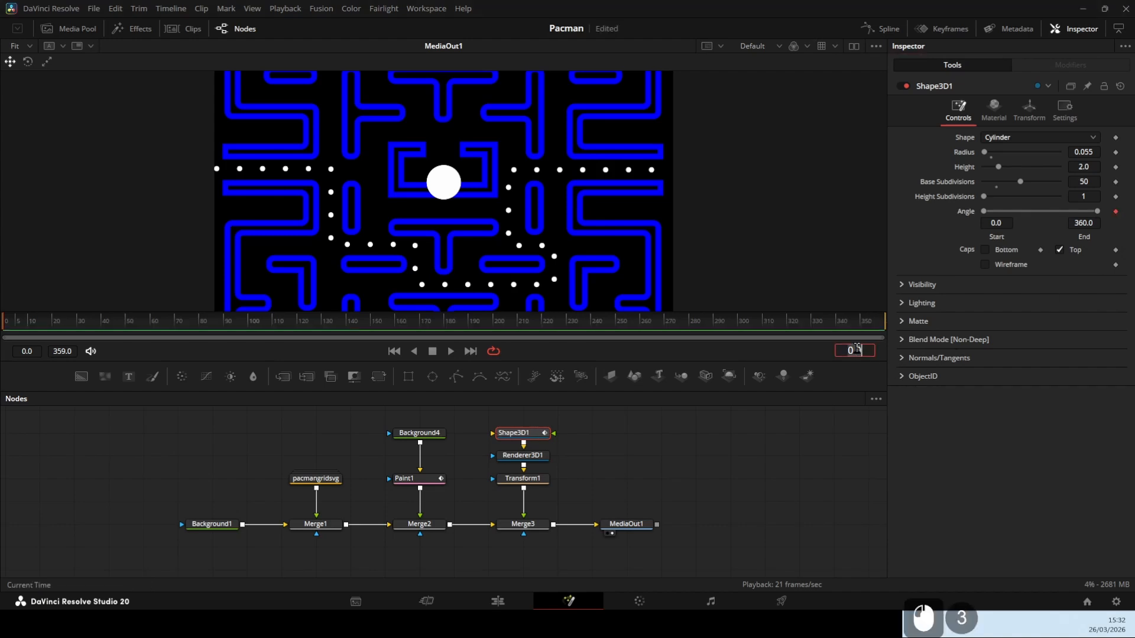
type("8")
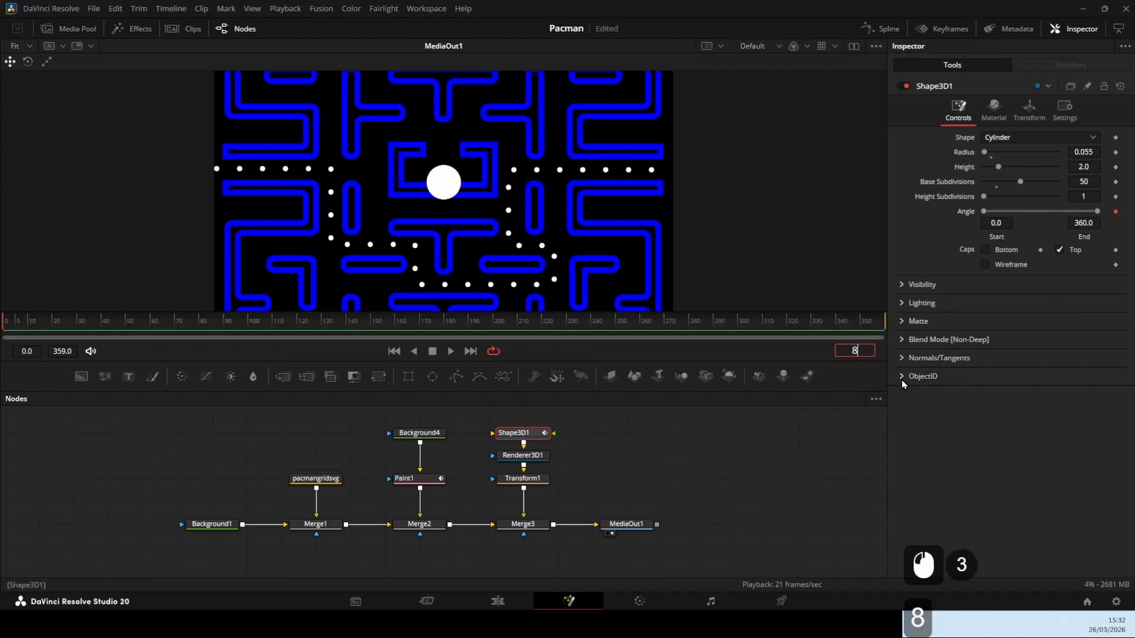
key("Return")
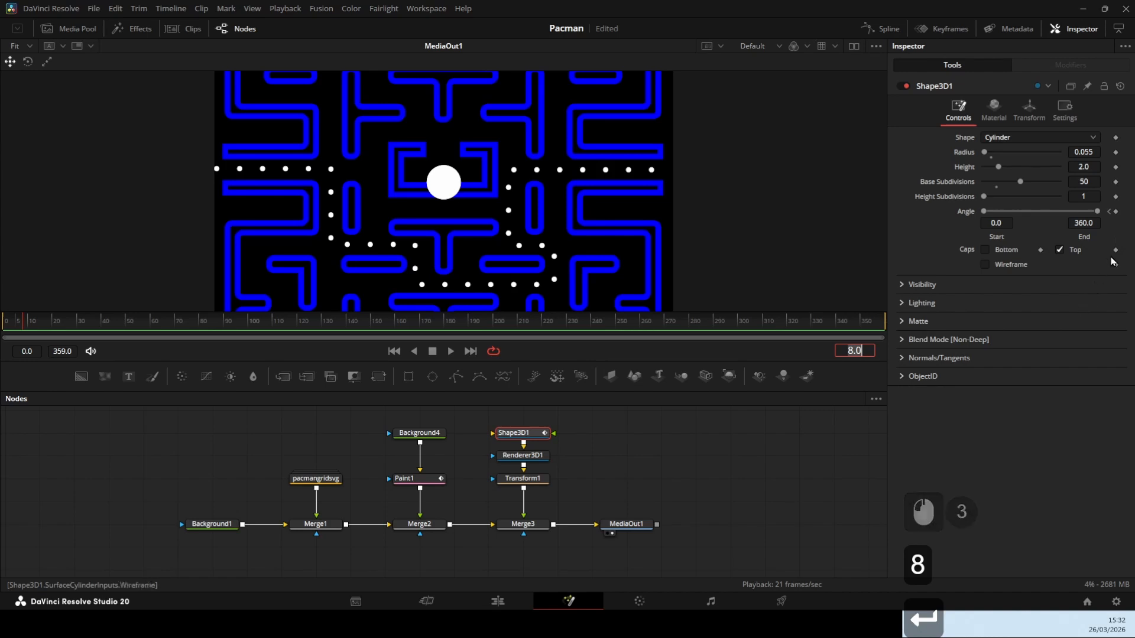
left_click(1116, 212)
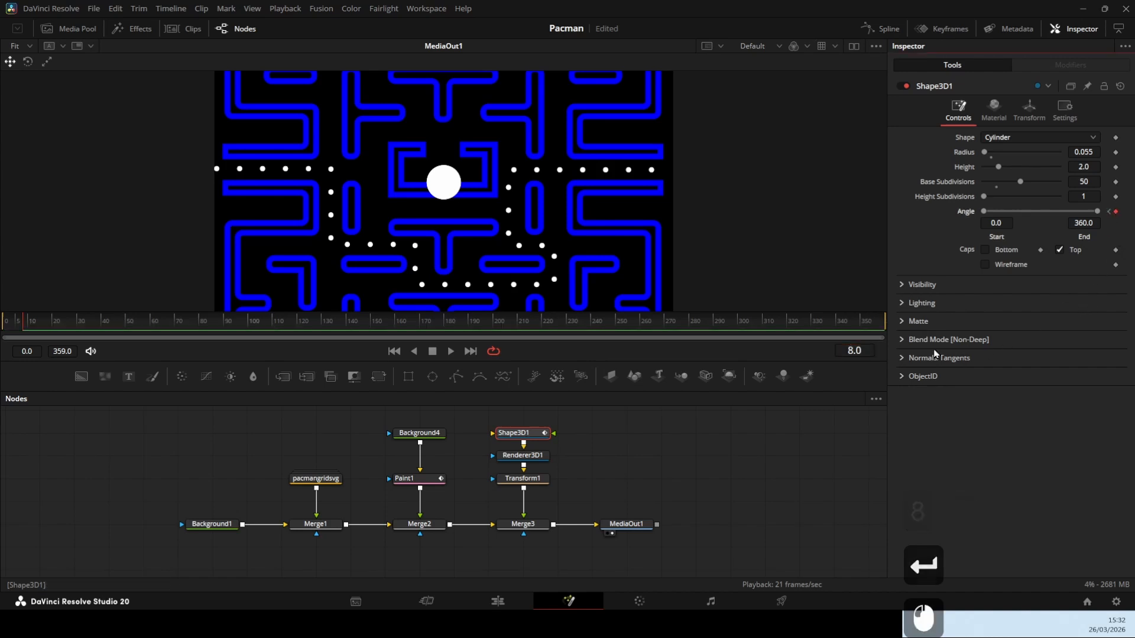
At frame 4, set the cylinder's start angle to 45 and end angle to 315, and preview the mouth movement
double_click(858, 351)
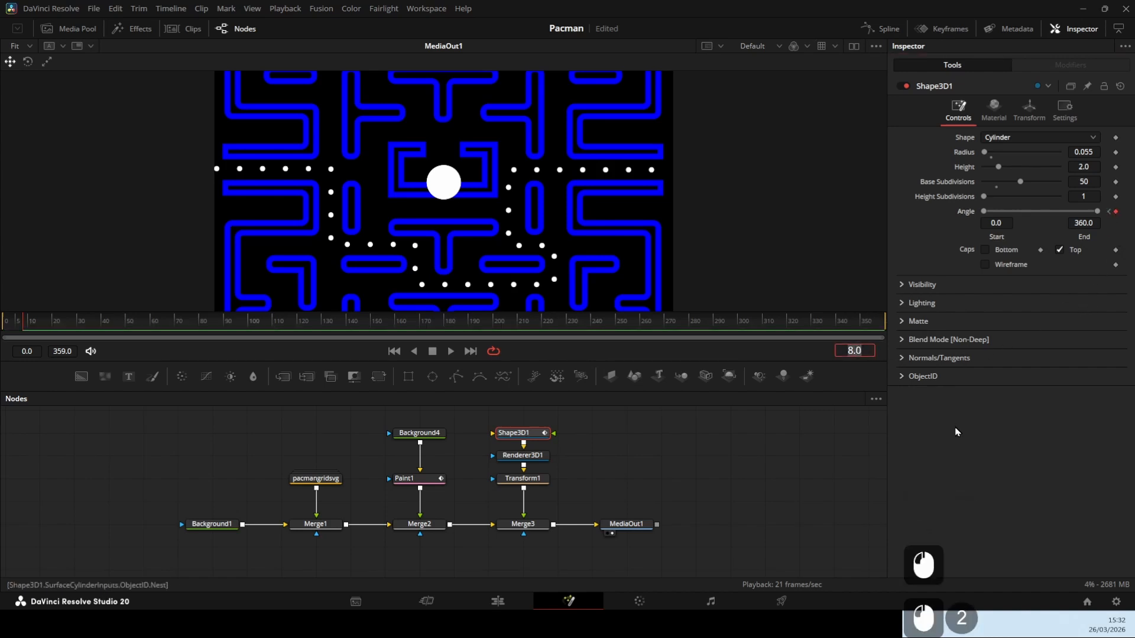
type("4")
key("Return")
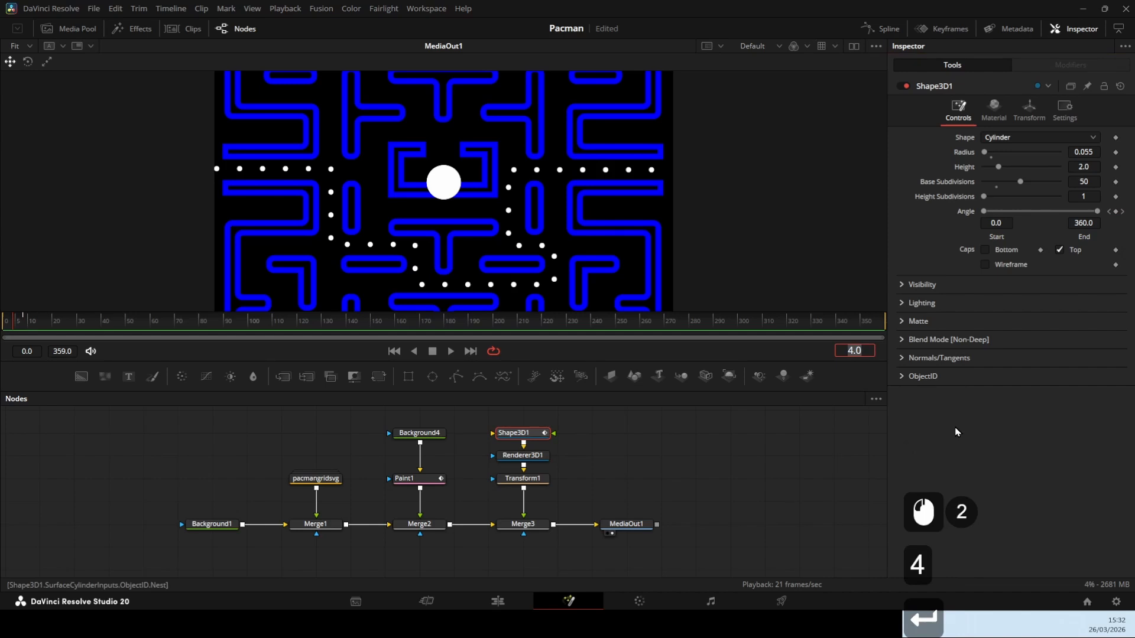
double_click(996, 223)
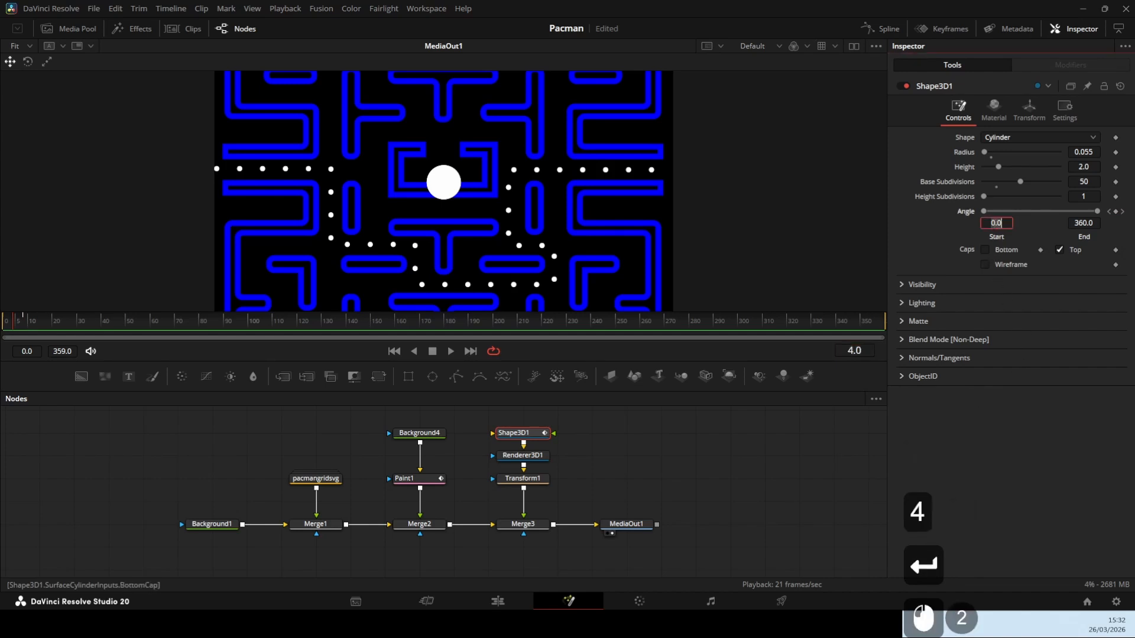
type("45")
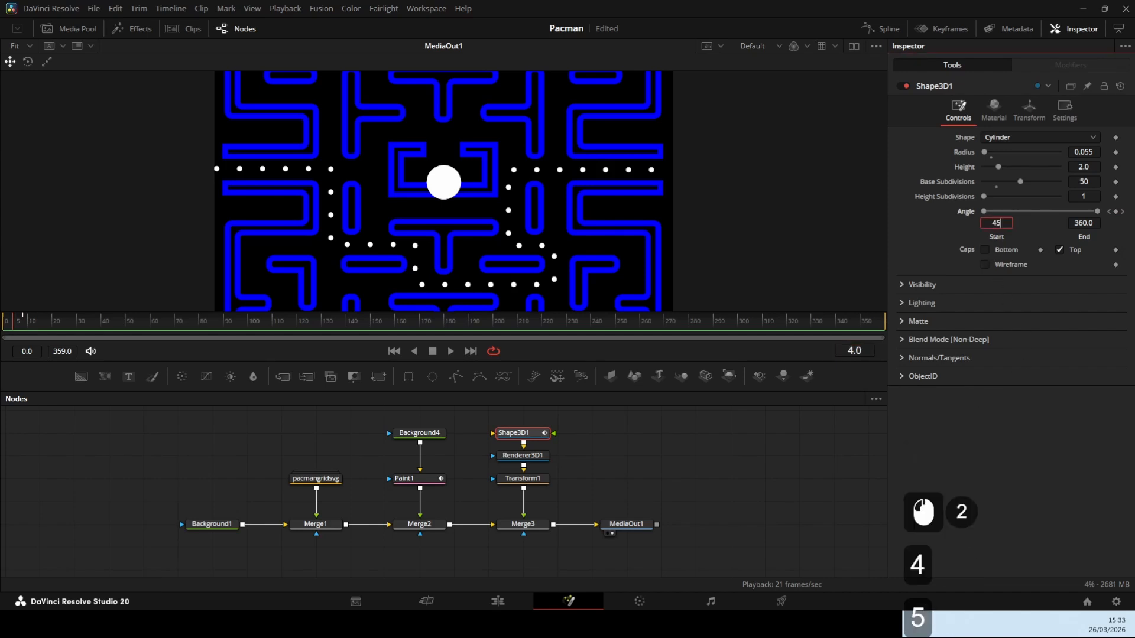
key("Return")
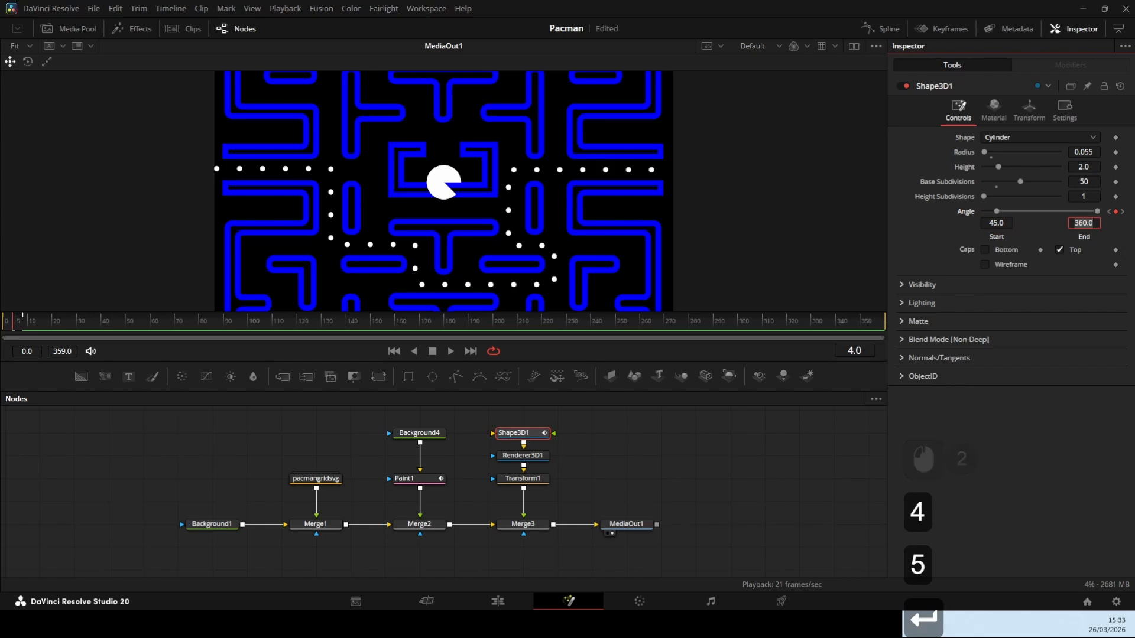
type("315")
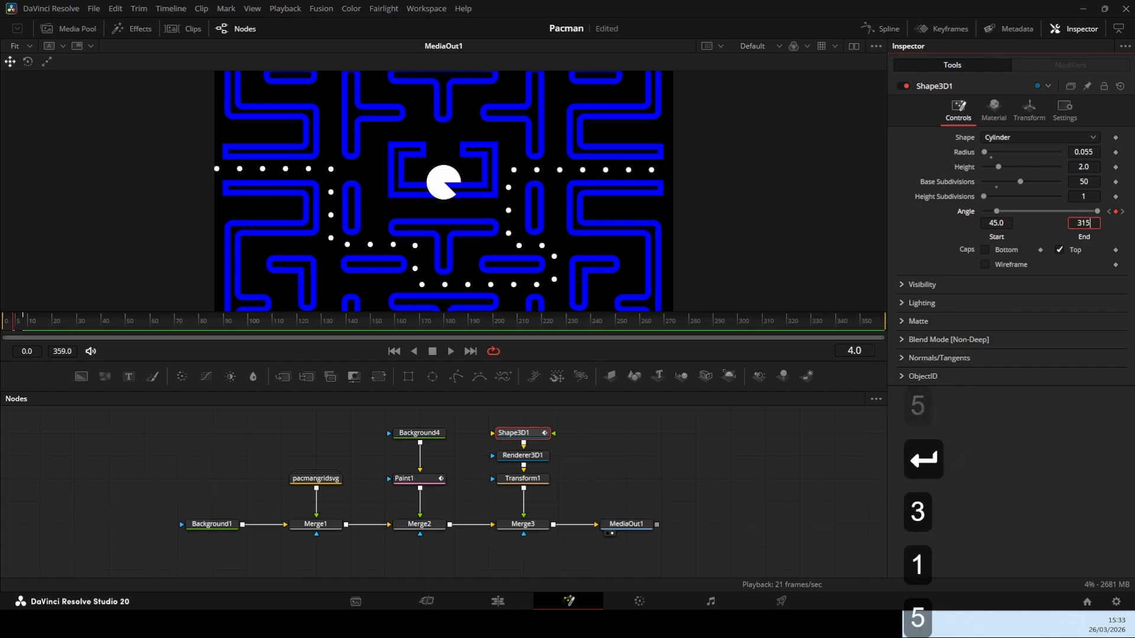
key("Return")
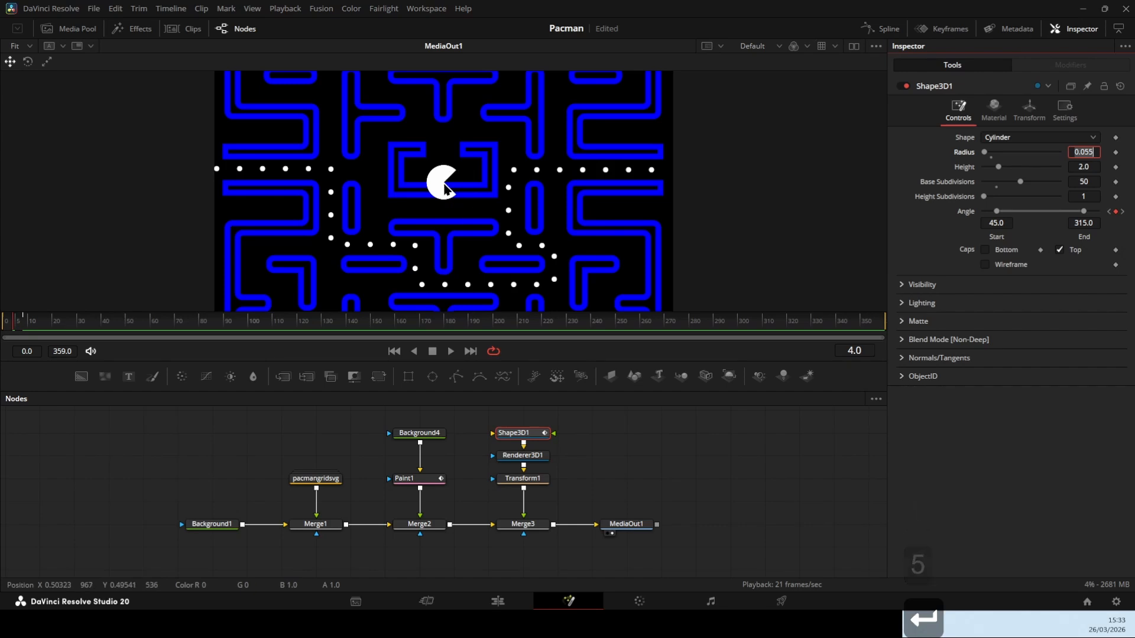
left_click_drag(21, 326, 34, 327)
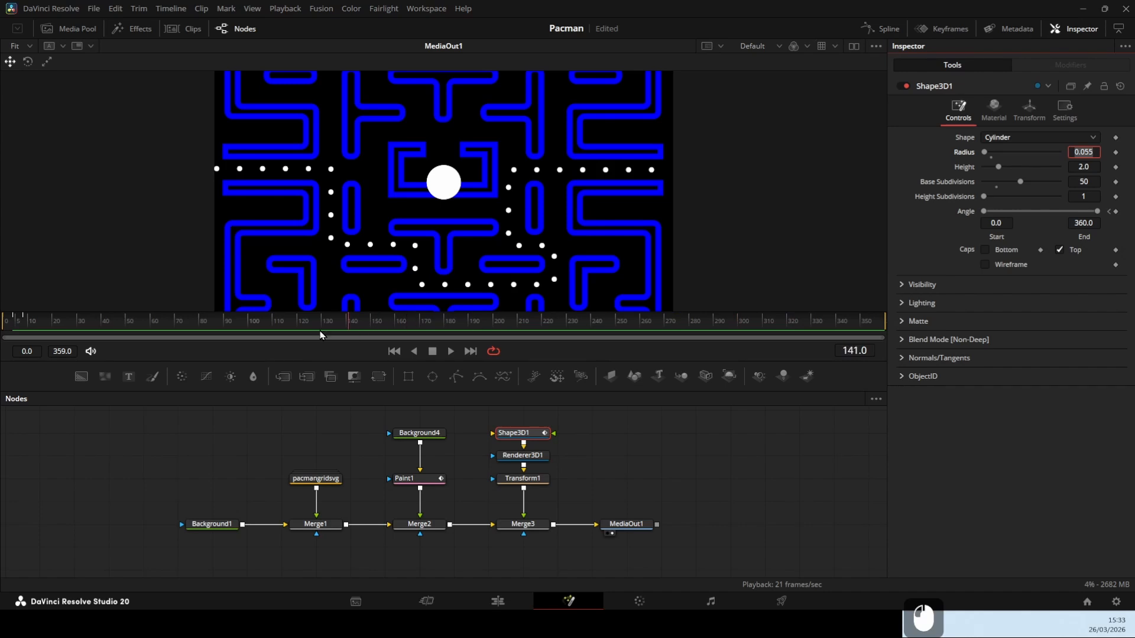
left_click_drag(8, 335, 4, 334)
Show Shape3D1's start and end angle curves in the Spline editor and smooth all their keyframes
left_click(886, 30)
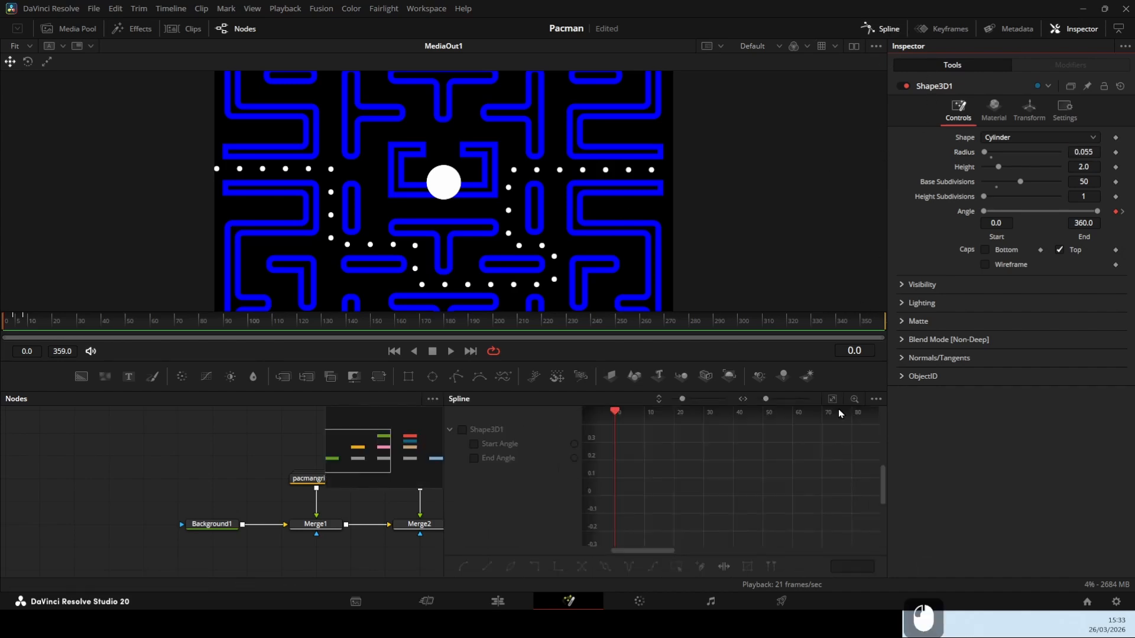
left_click(463, 431)
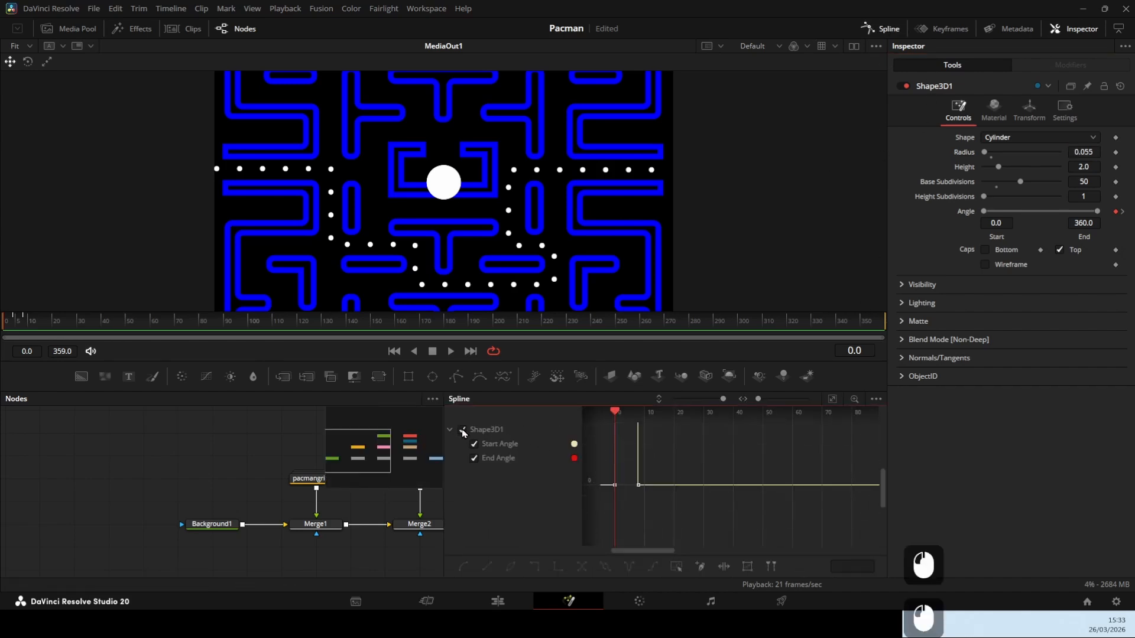
left_click(833, 400)
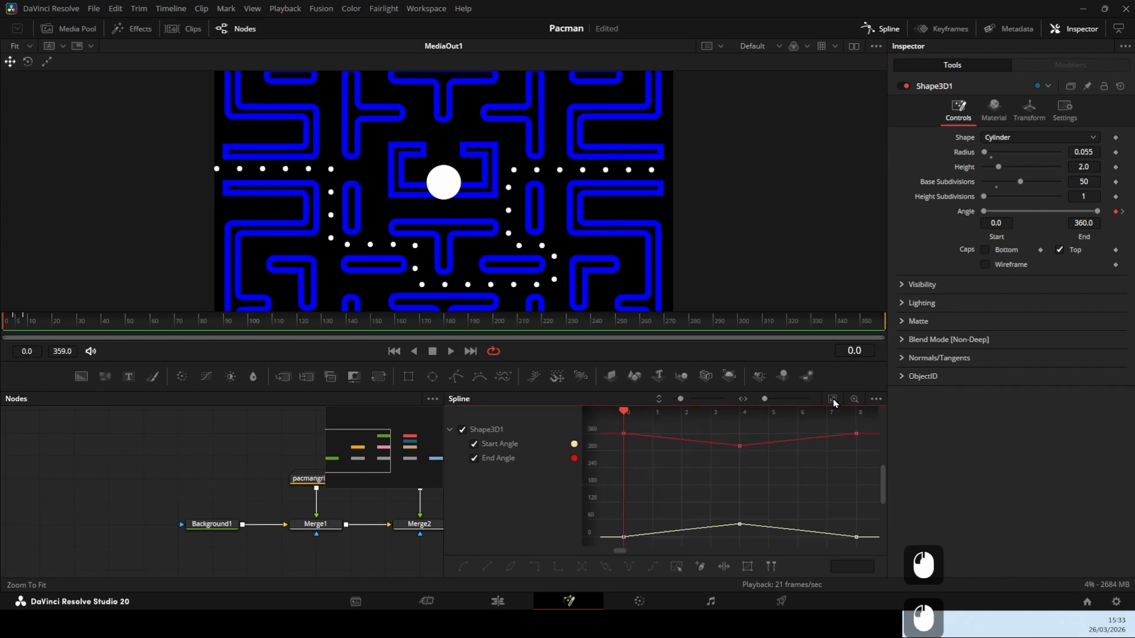
left_click_drag(610, 427, 870, 545)
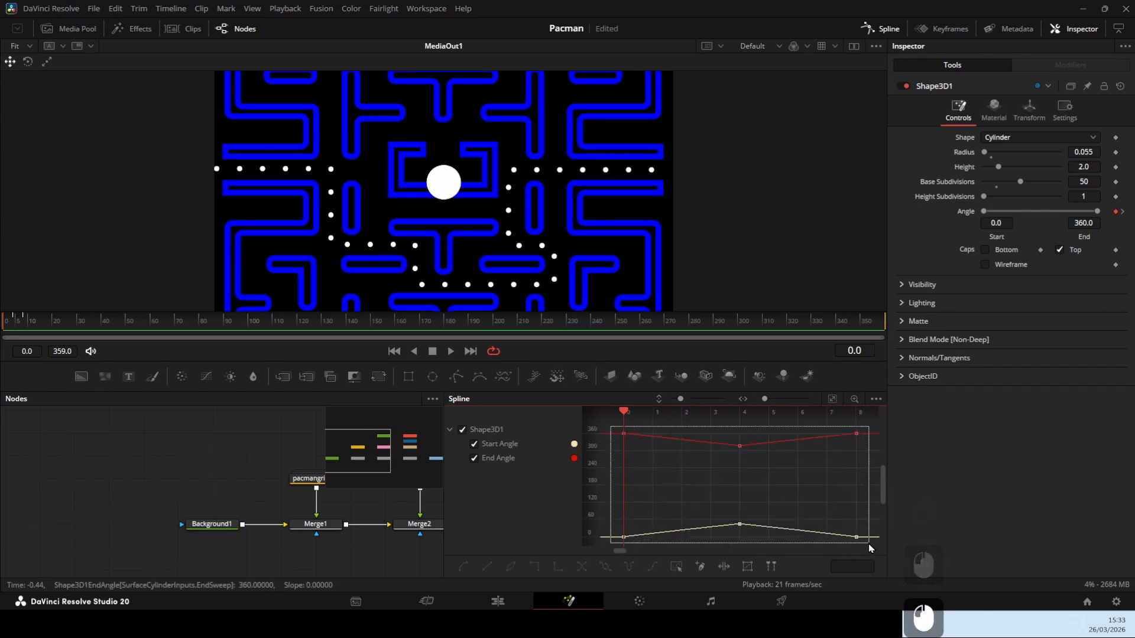
key("s")
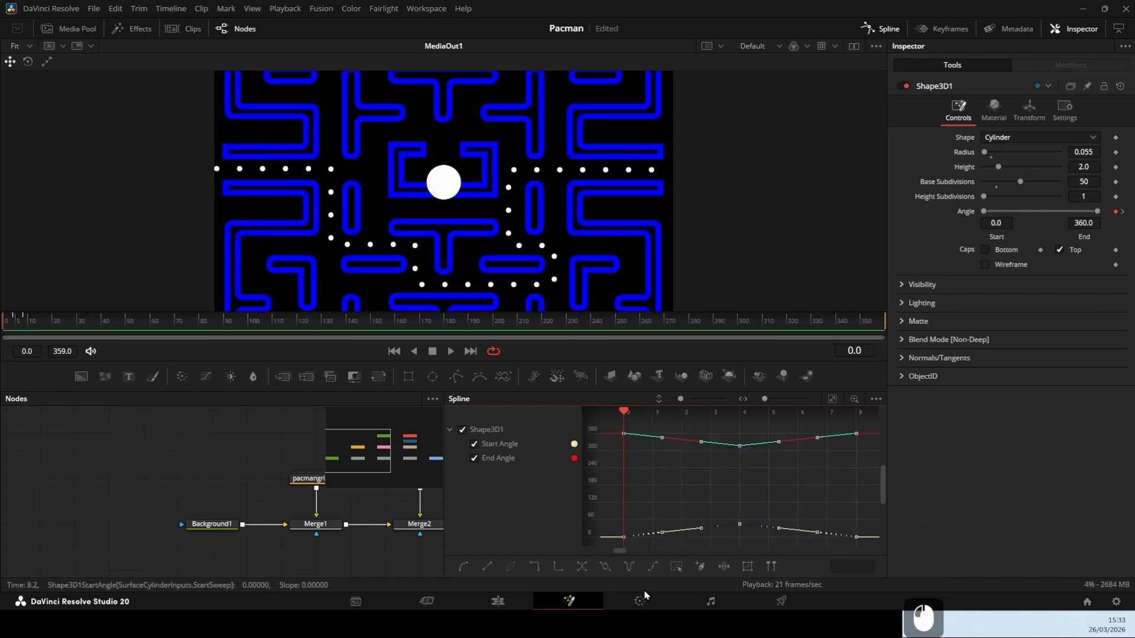
left_click(462, 570)
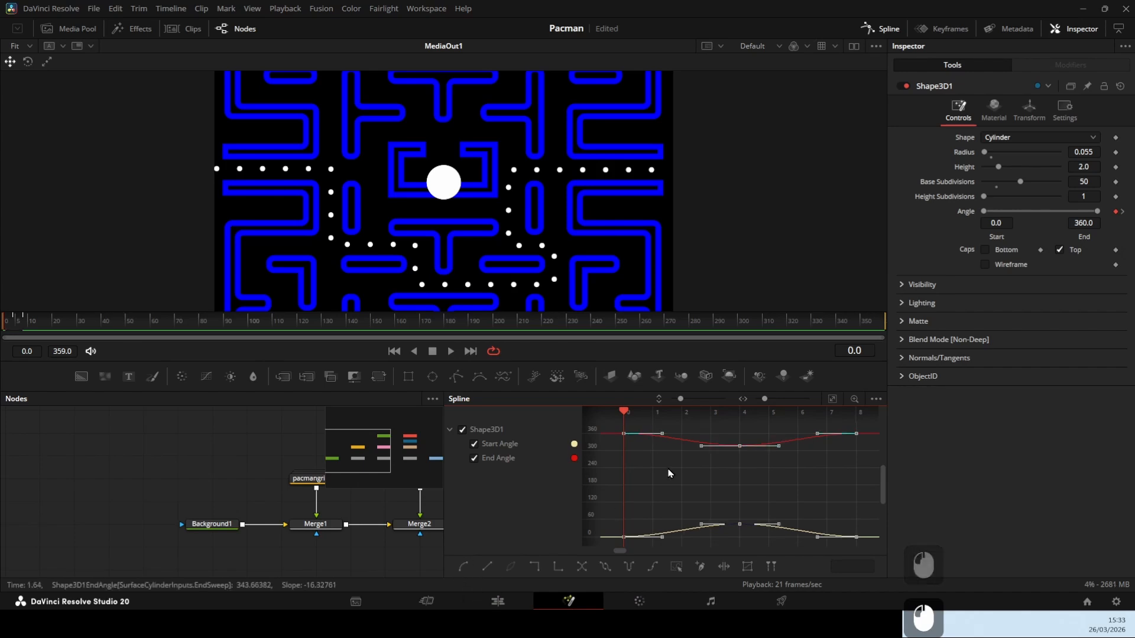
Set Shape3D1's selected angle curves to loop, preview the repeating mouth movement, and close the Spline editor
right_click(659, 446)
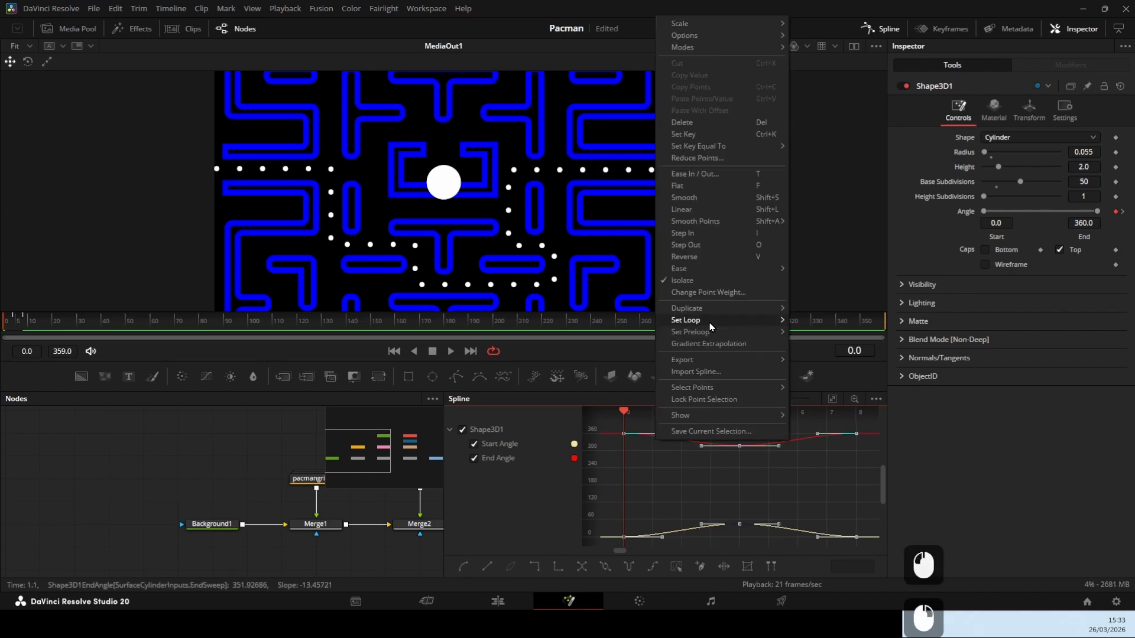
mouse_move(762, 320)
left_click(842, 322)
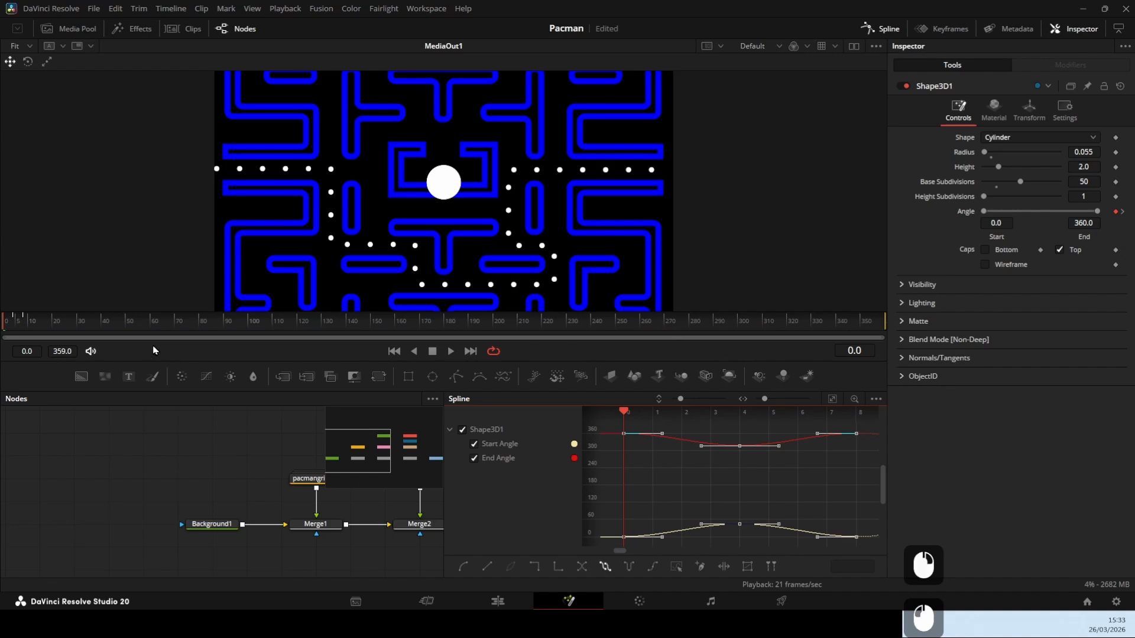
left_click_drag(36, 323, 6, 326)
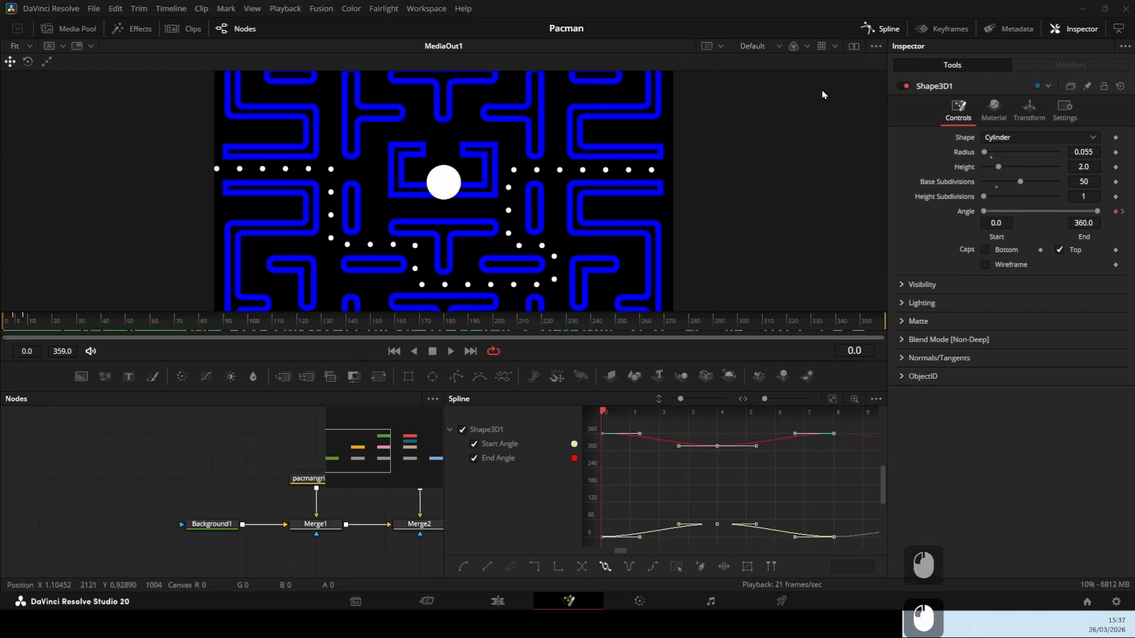
left_click(884, 30)
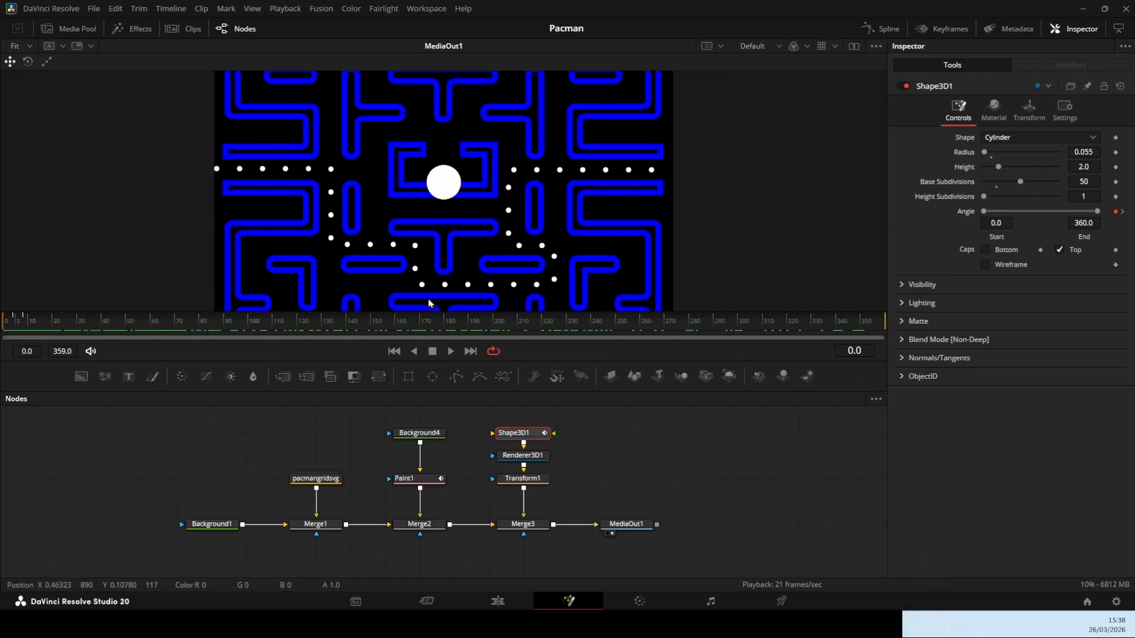
Publish the polyline path of Paint1's PolylineStroke1
left_click(427, 483)
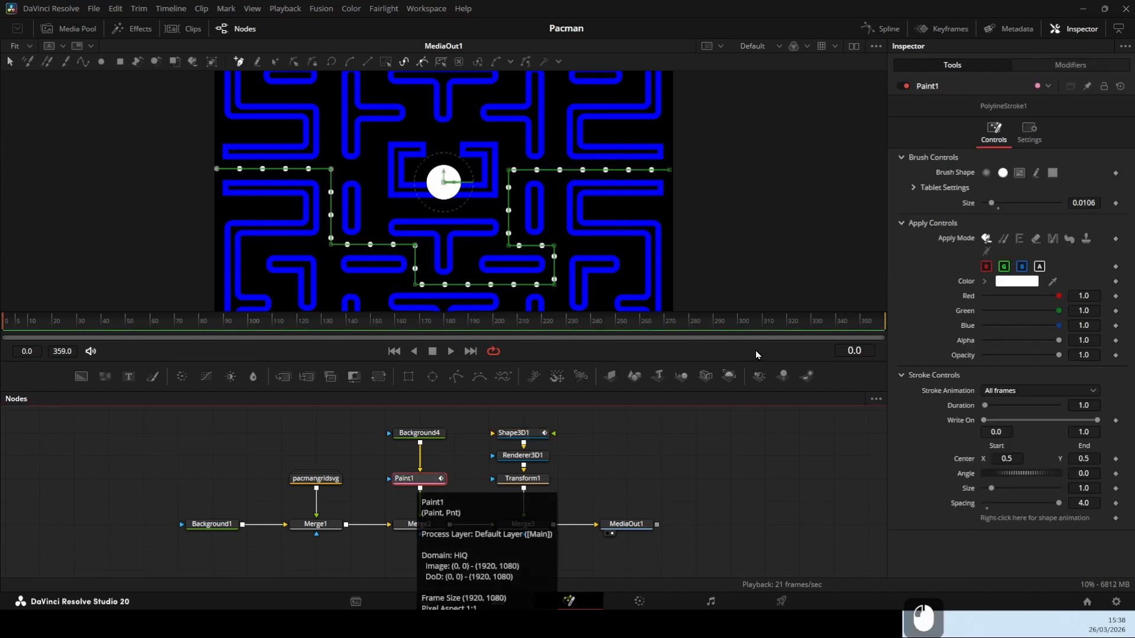
left_click(1082, 67)
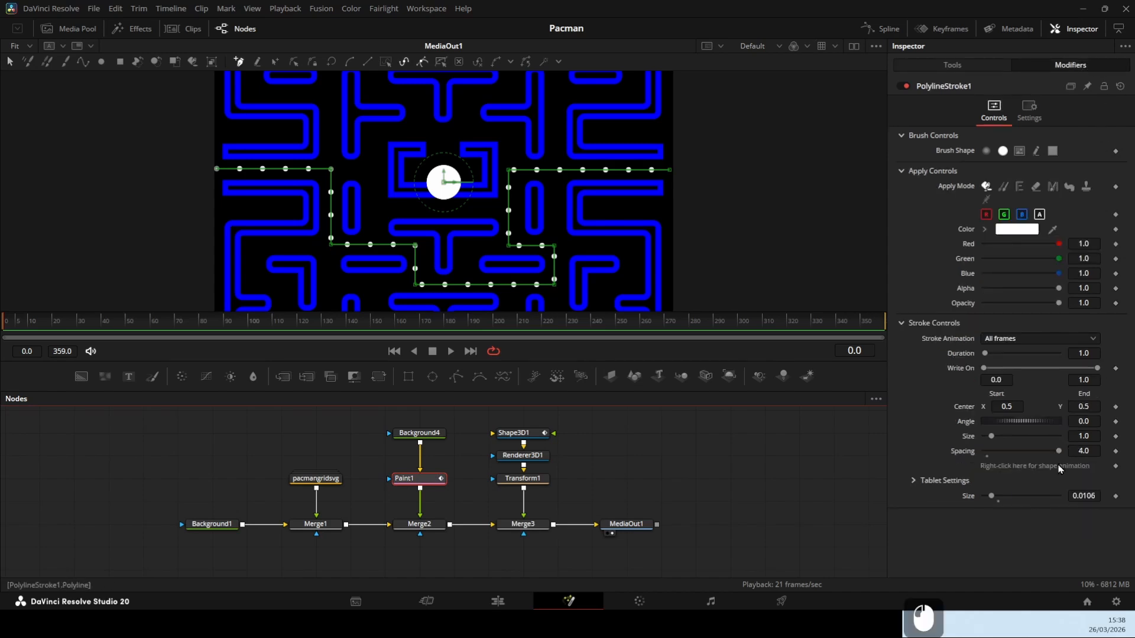
right_click(1026, 470)
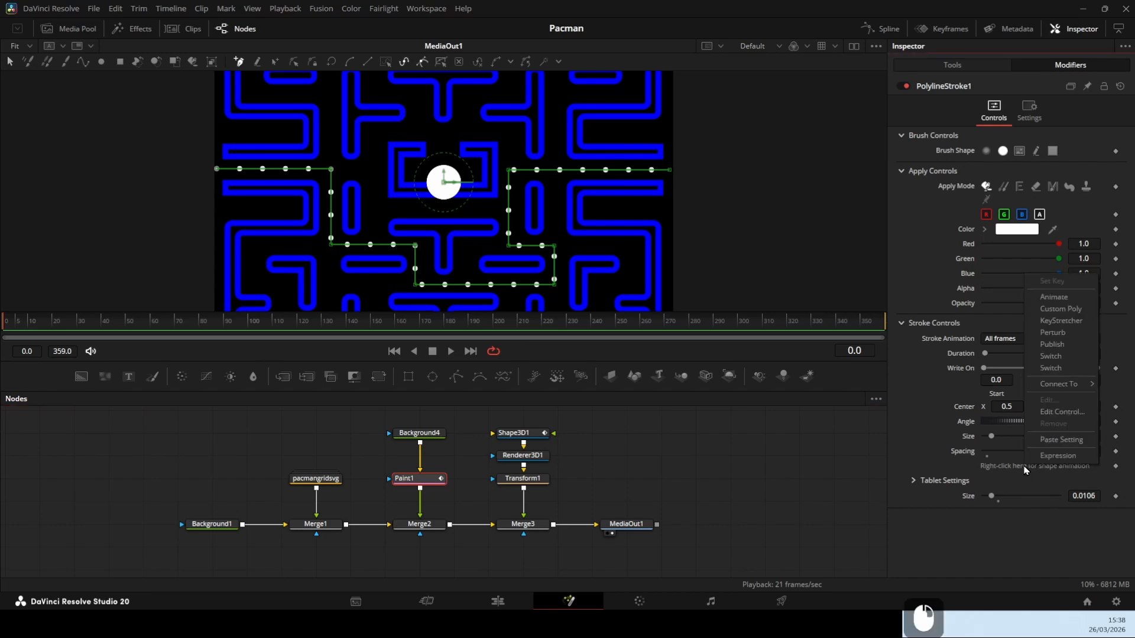
left_click(1051, 345)
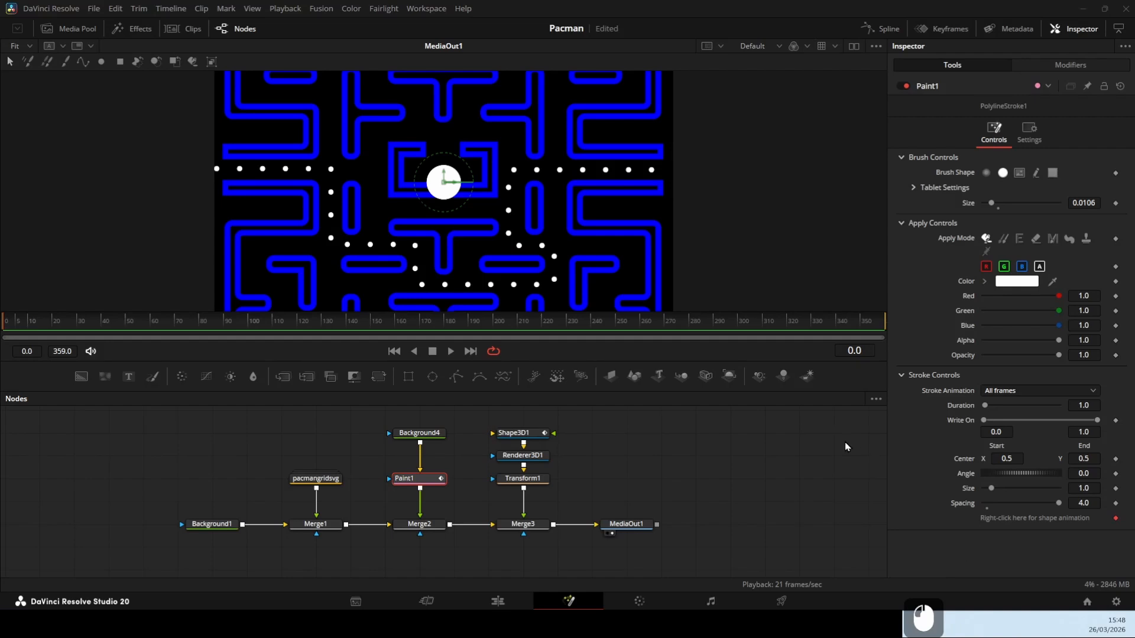
Add a Path modifier to Transform1's Center
left_click(536, 481)
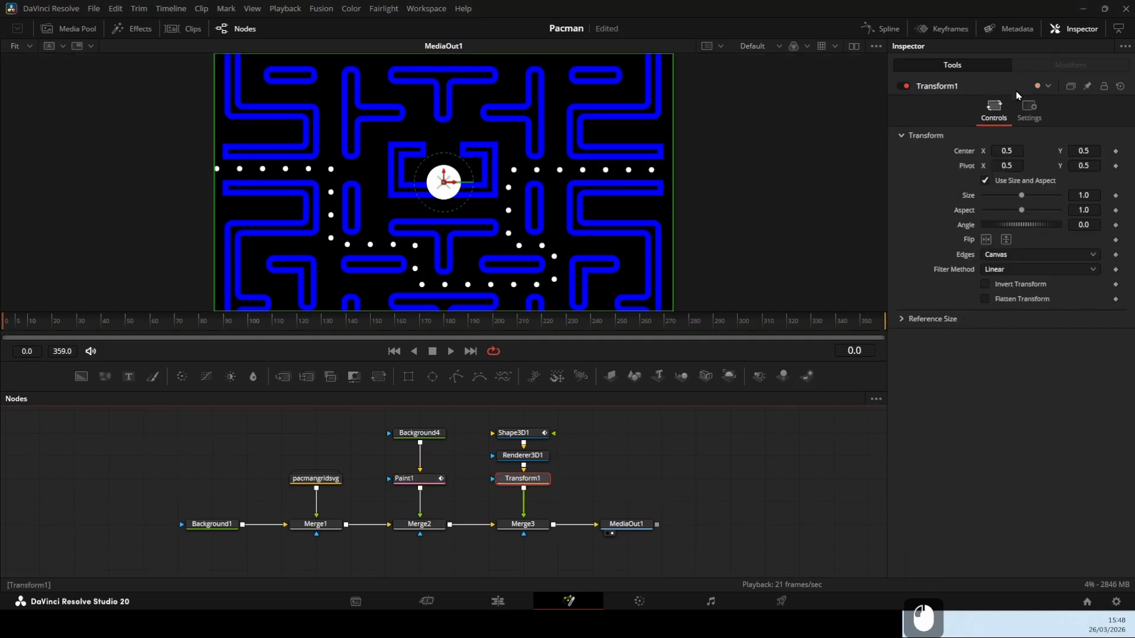
right_click(964, 155)
left_click(1004, 177)
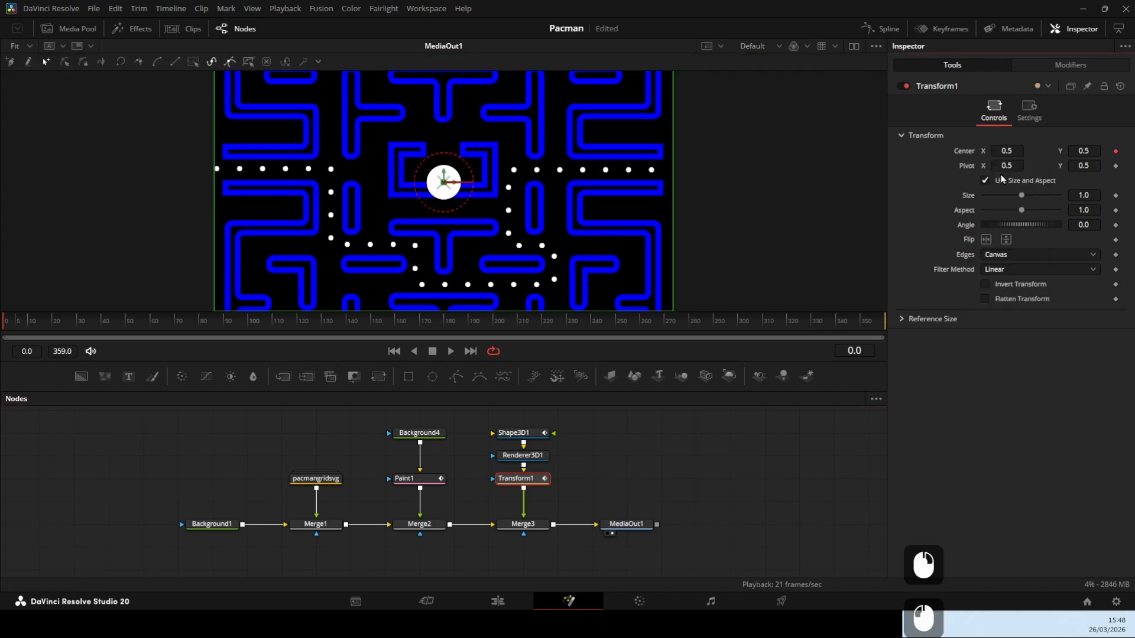
double_click(619, 480)
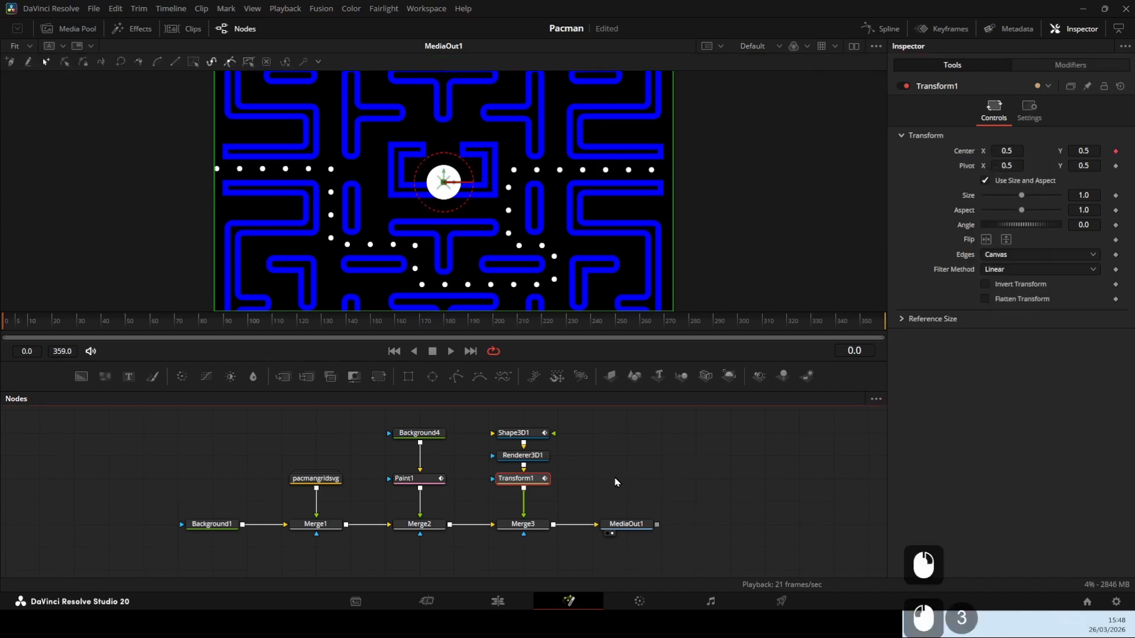
left_click(616, 483)
Connect Path1's shape animation to the published PolylineStroke1 polyline value and scrub through the frames to check it
left_click(529, 479)
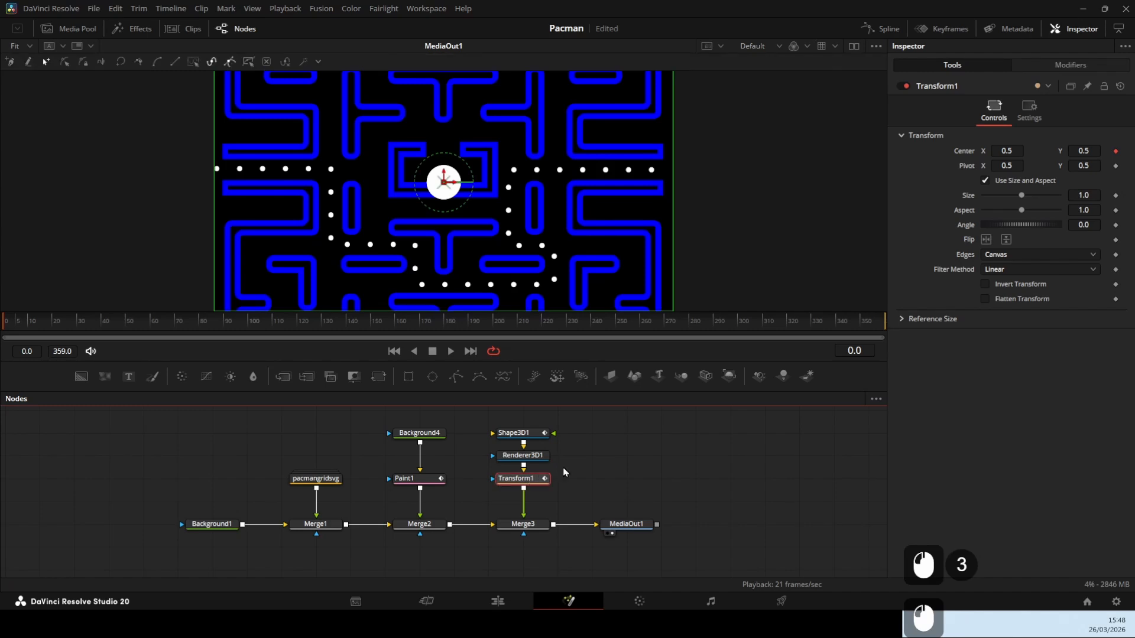
left_click(1047, 67)
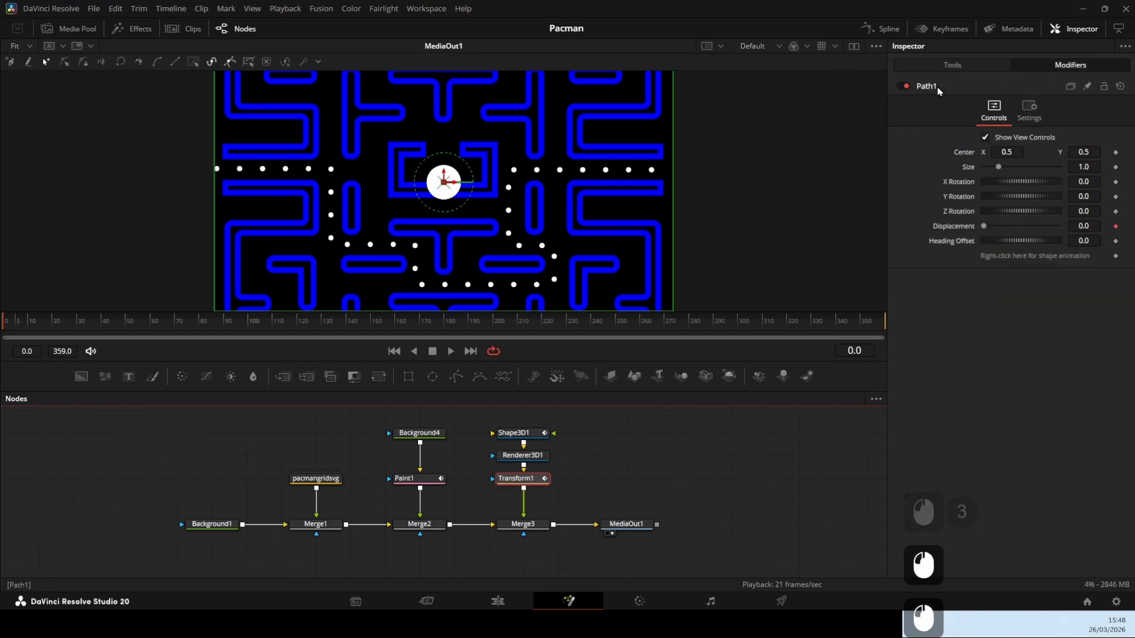
right_click(1025, 257)
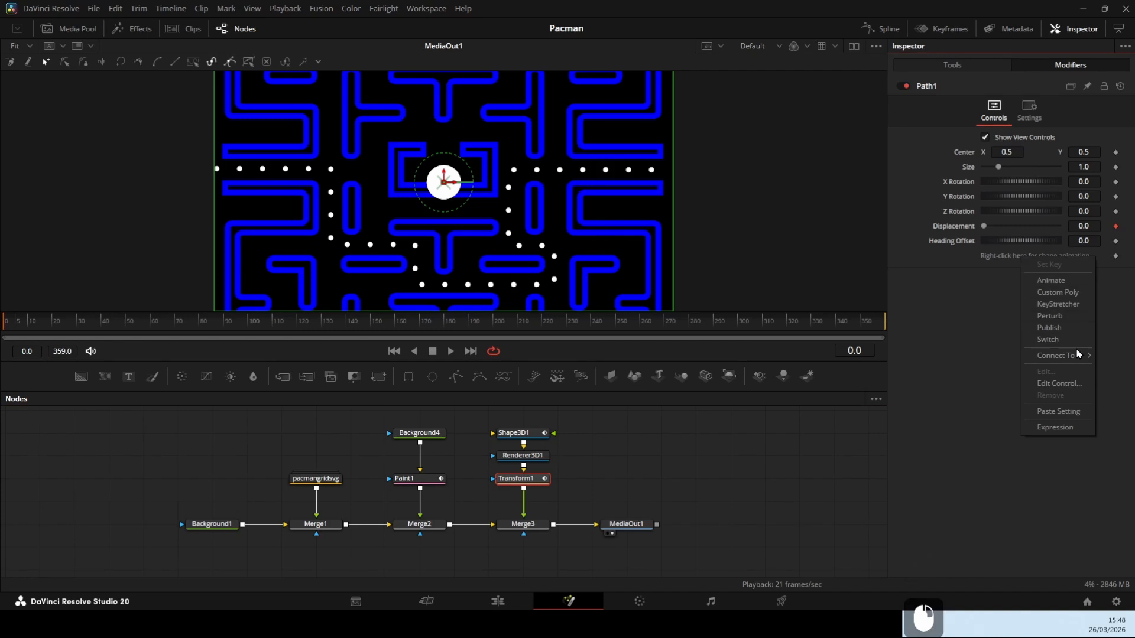
mouse_move(1075, 357)
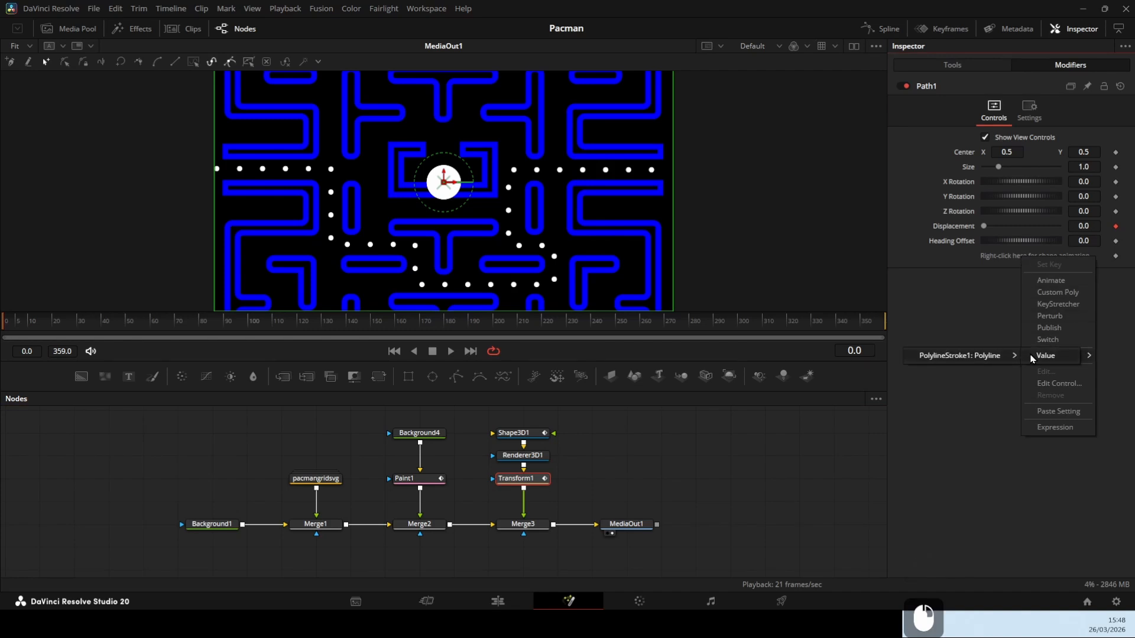
left_click(1034, 357)
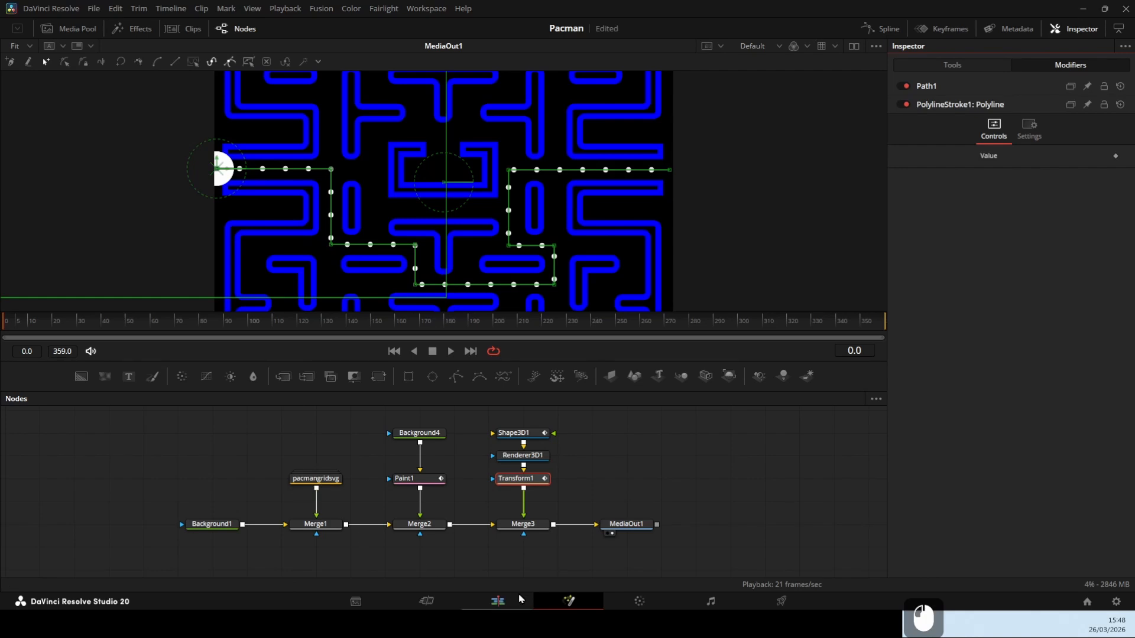
left_click_drag(52, 324, 294, 325)
left_click_drag(395, 329, 75, 332)
double_click(613, 474)
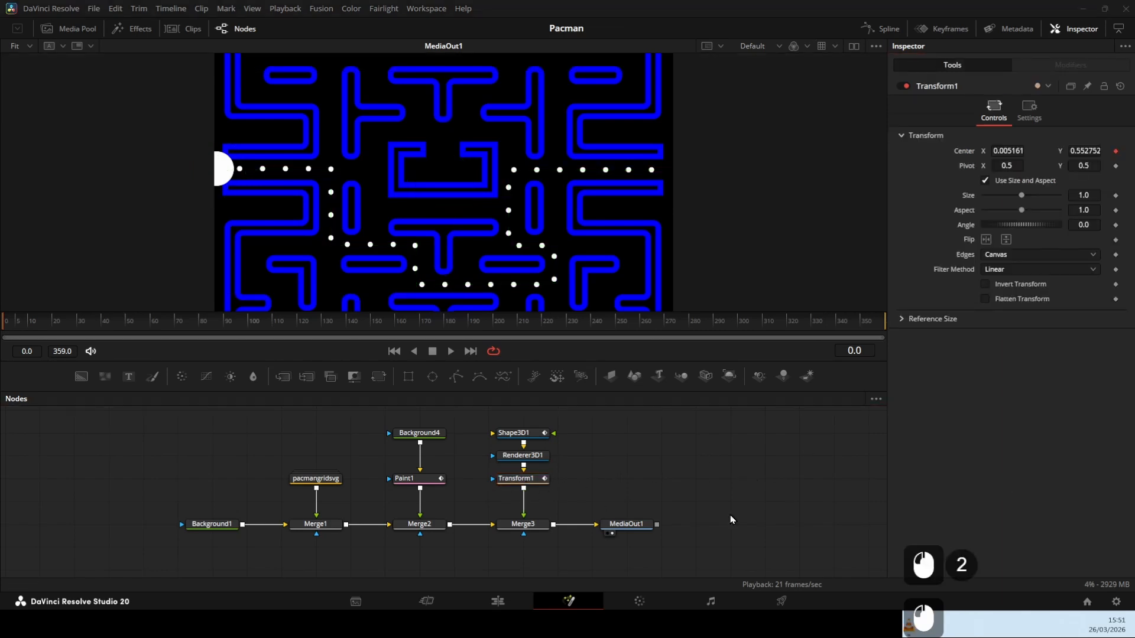
Reset the keyframe on Path1's Displacement at frame 0, keeping the value at 0.0
left_click(526, 484)
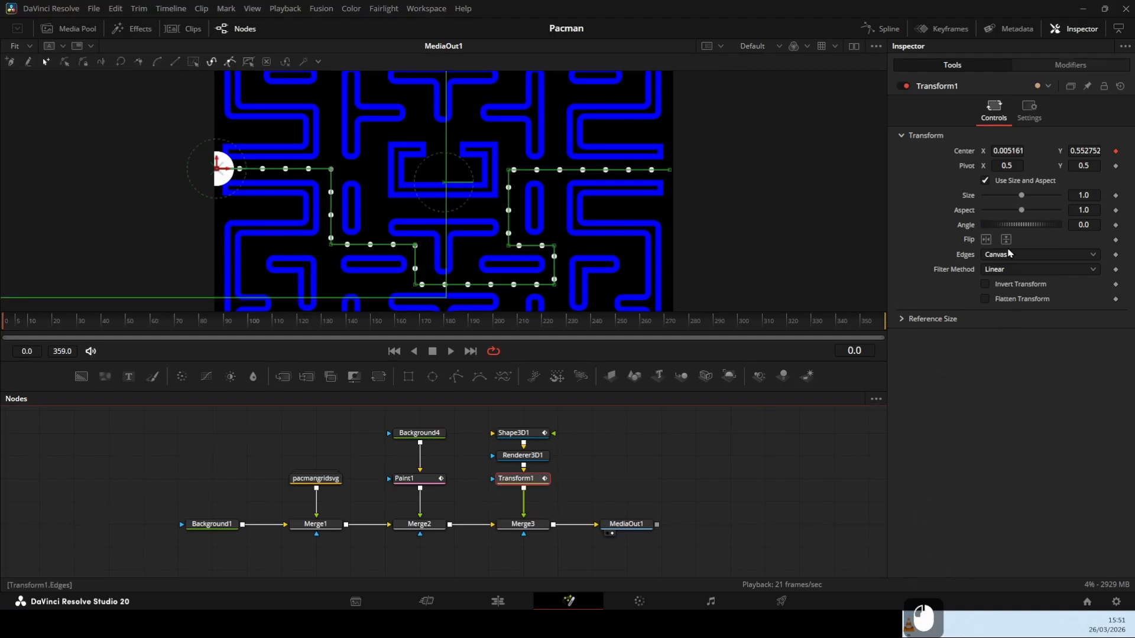
left_click(1073, 67)
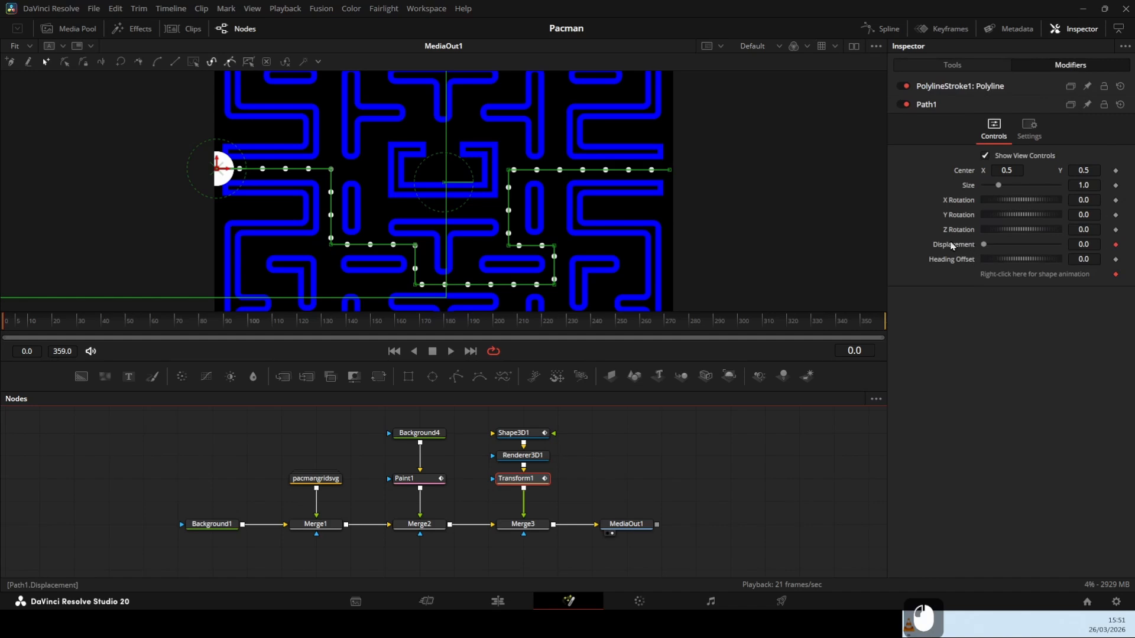
left_click(1116, 247)
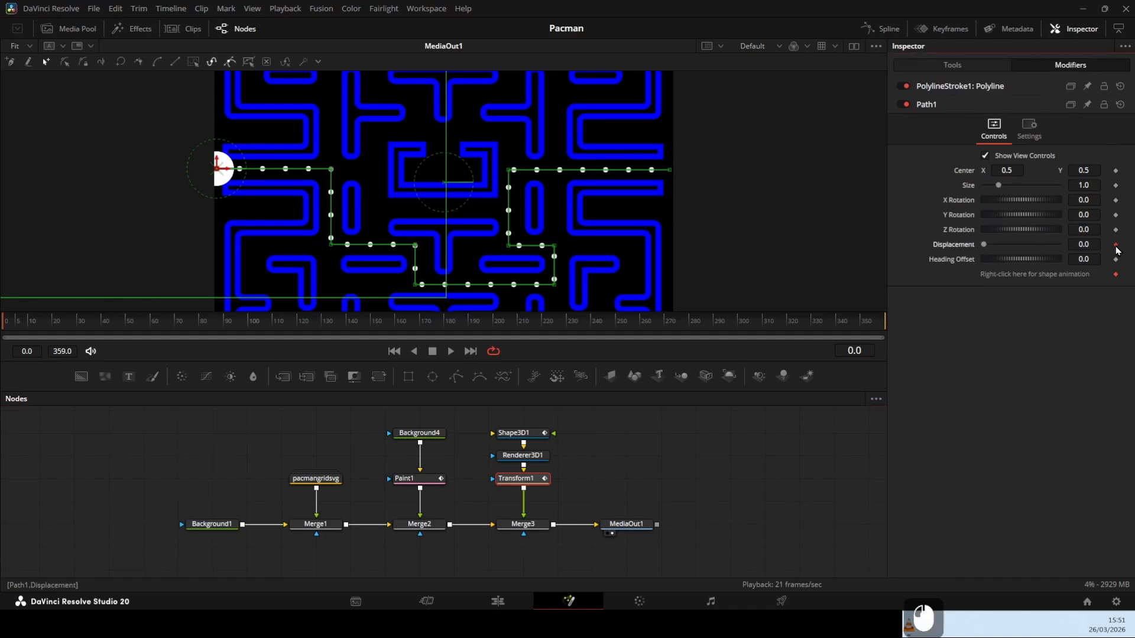
left_click(1116, 247)
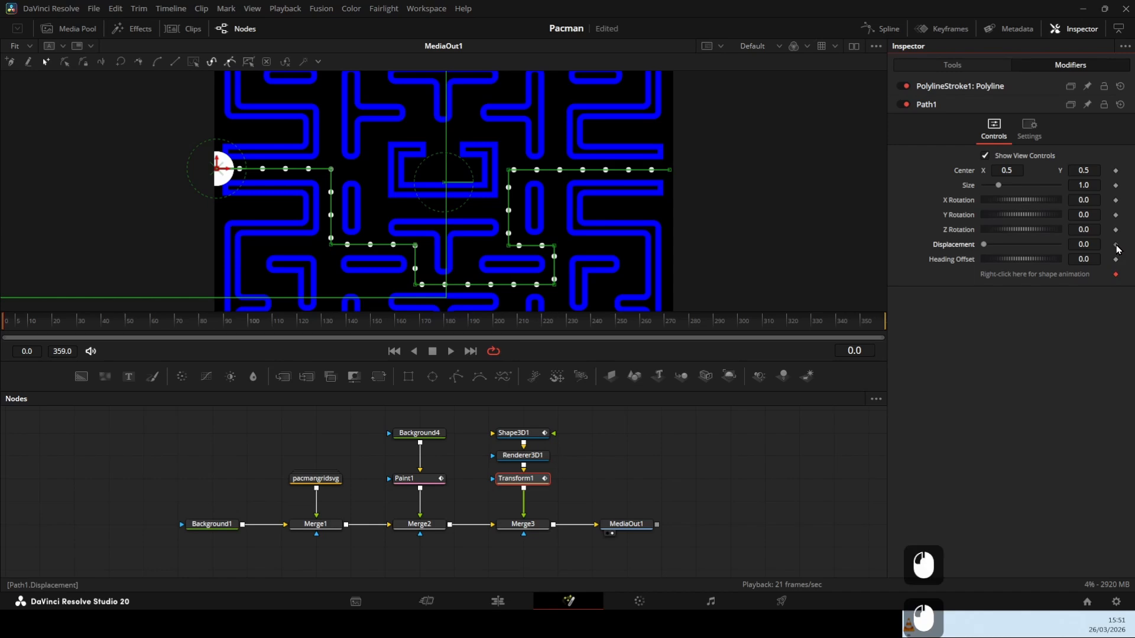
At frame 350, set Path1's Displacement to 1.0 and scrub back to preview Pac-Man moving along the path
left_click_drag(22, 332, 673, 341)
left_click_drag(837, 326, 859, 329)
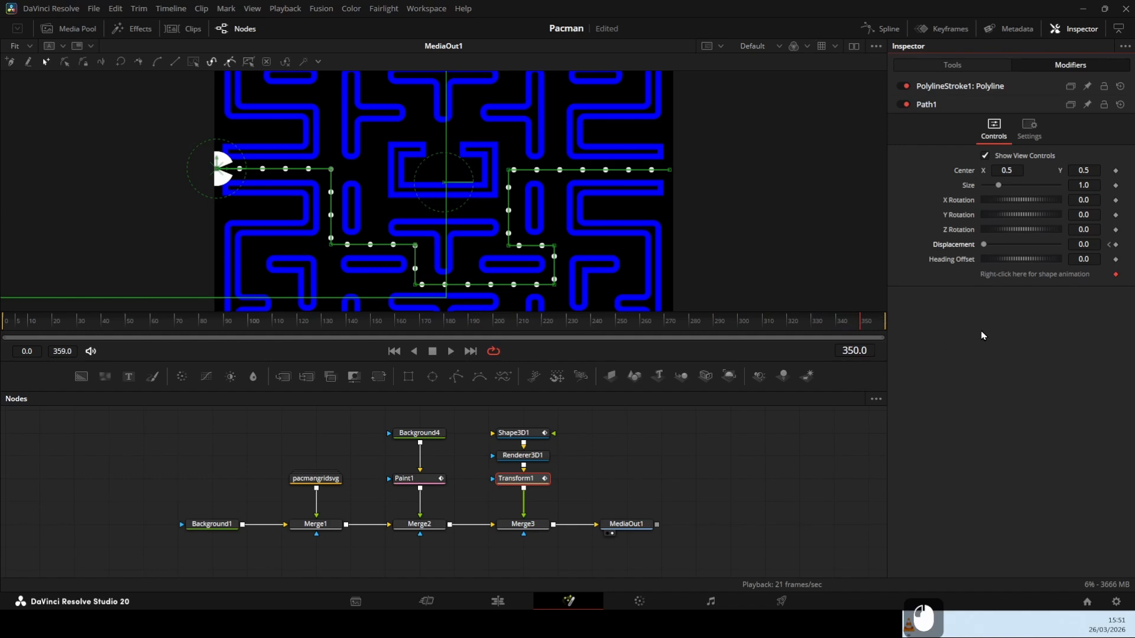
left_click_drag(984, 245, 1076, 247)
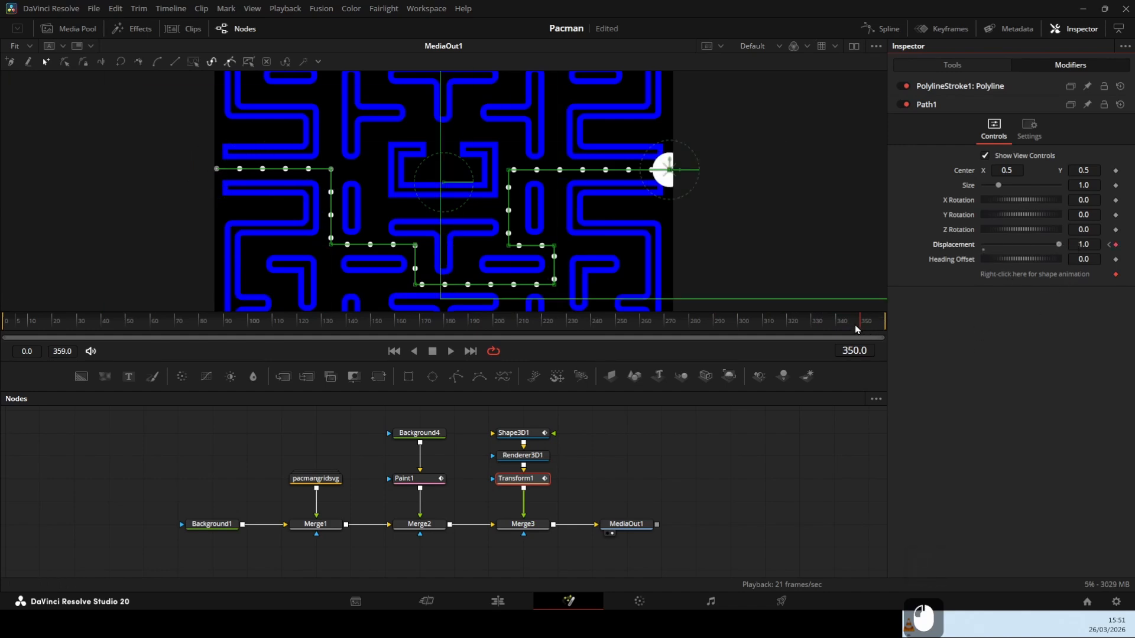
left_click_drag(855, 329, 1, 357)
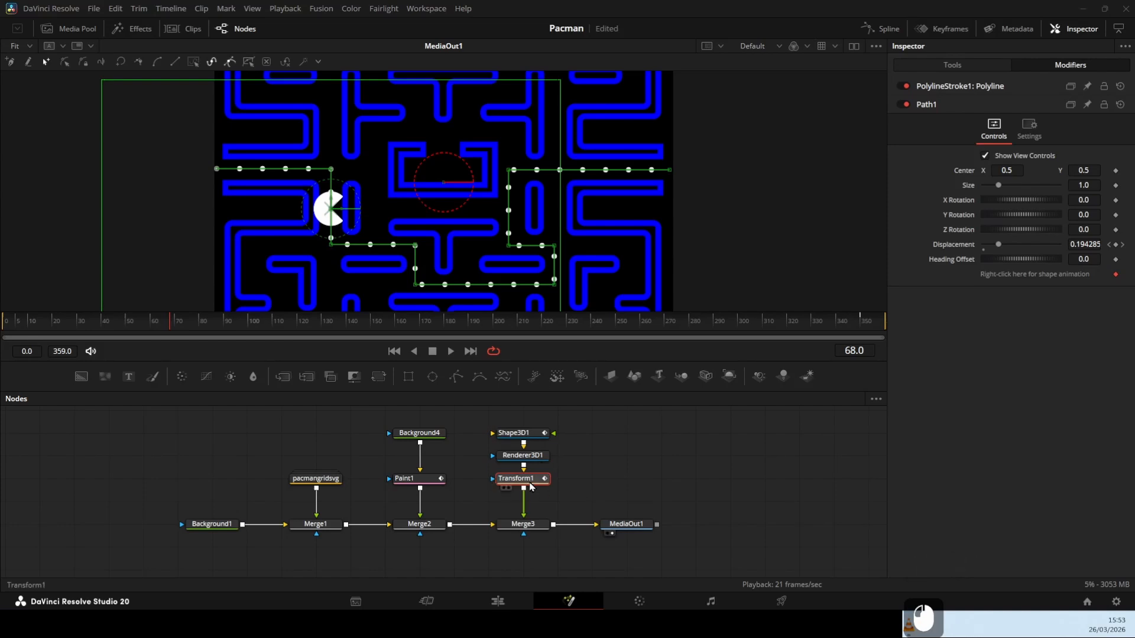
Connect Transform1's Angle to Path1's Heading and return to frame 0
left_click(952, 71)
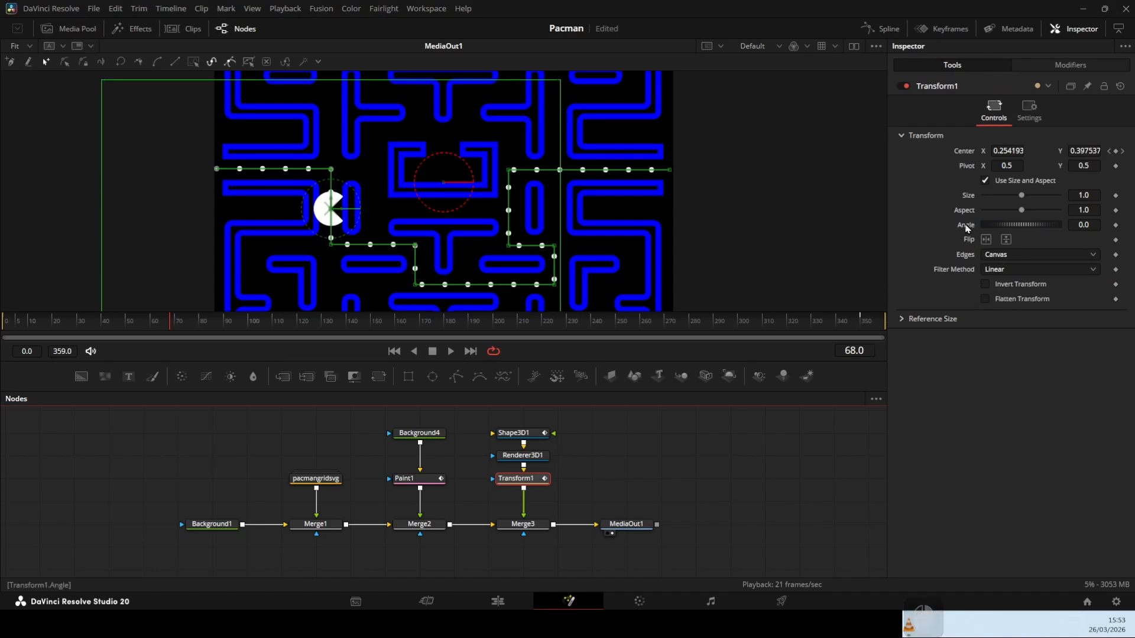
right_click(968, 227)
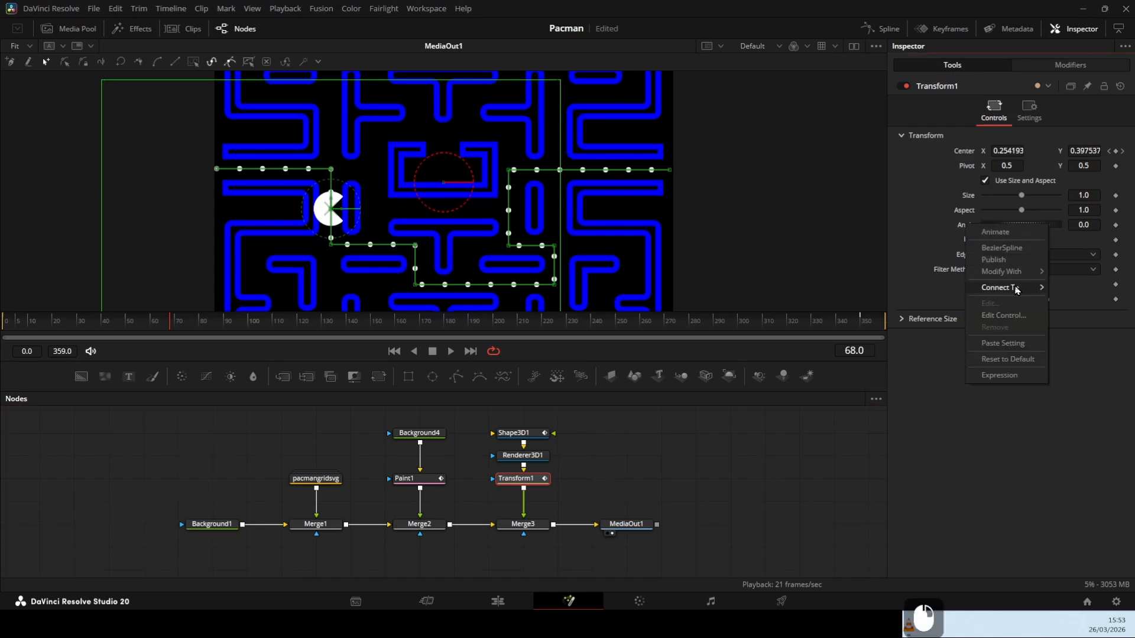
mouse_move(1016, 288)
mouse_move(1073, 288)
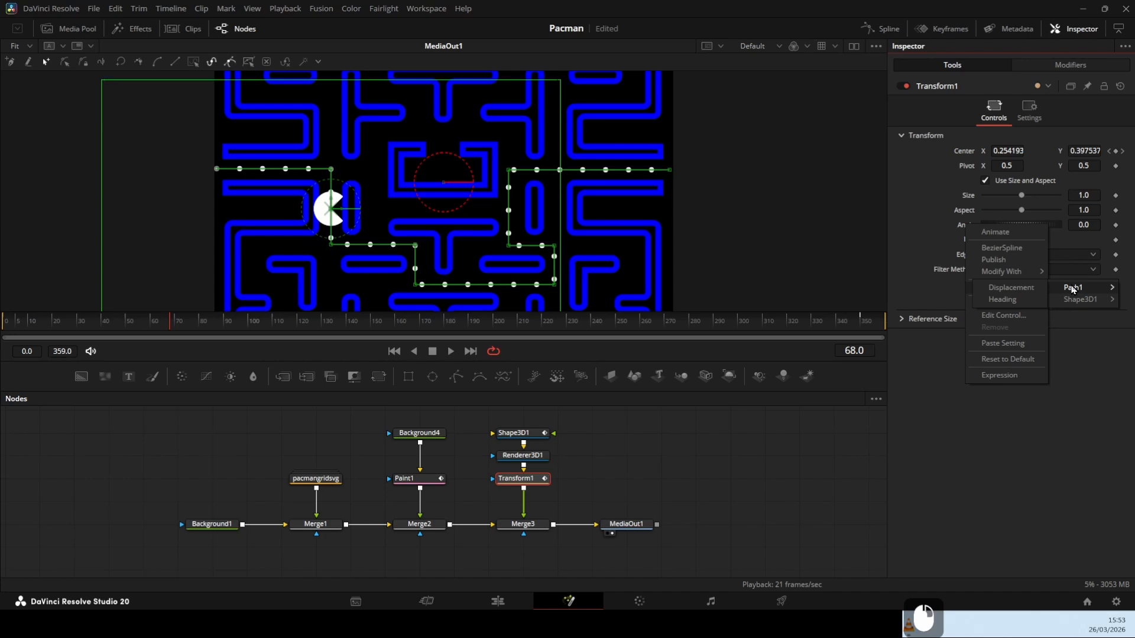
left_click(1003, 300)
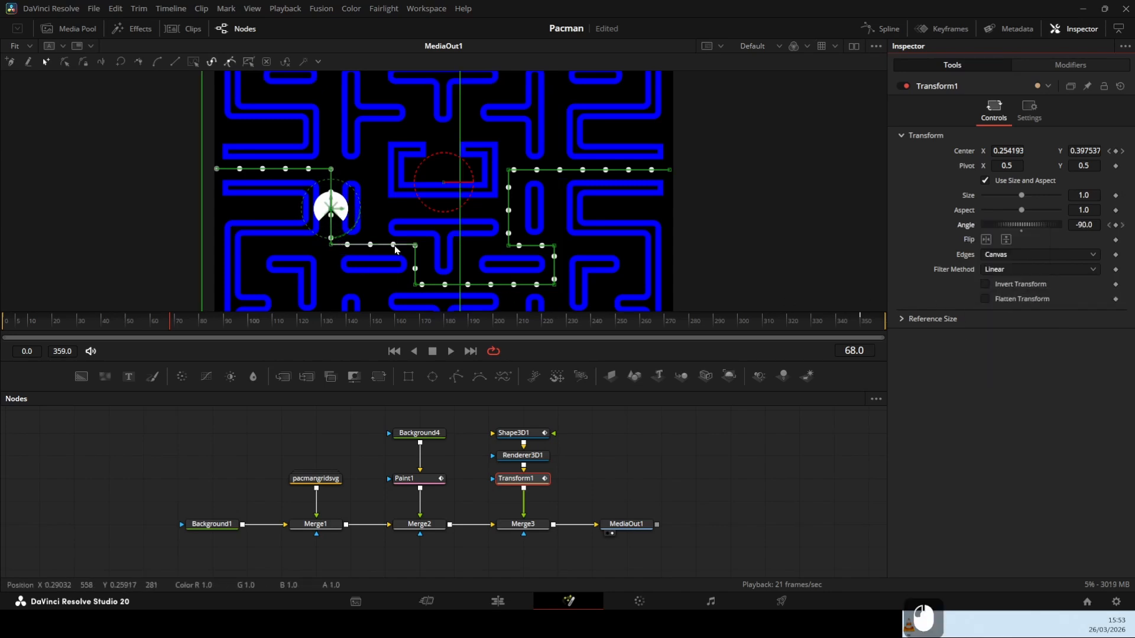
left_click_drag(171, 322, 2, 336)
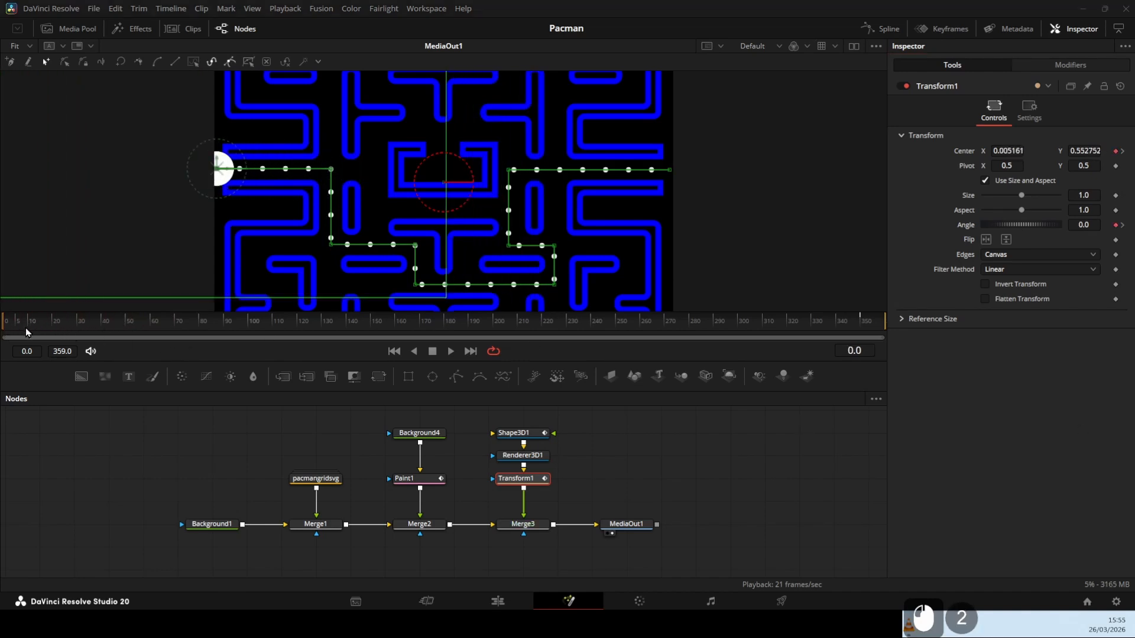
mouse_move(11, 323)
left_mouse_down()
mouse_move(168, 324)
mouse_move(237, 354)
mouse_move(369, 374)
mouse_move(473, 377)
mouse_move(552, 354)
mouse_move(408, 331)
mouse_move(2, 327)
left_mouse_up()
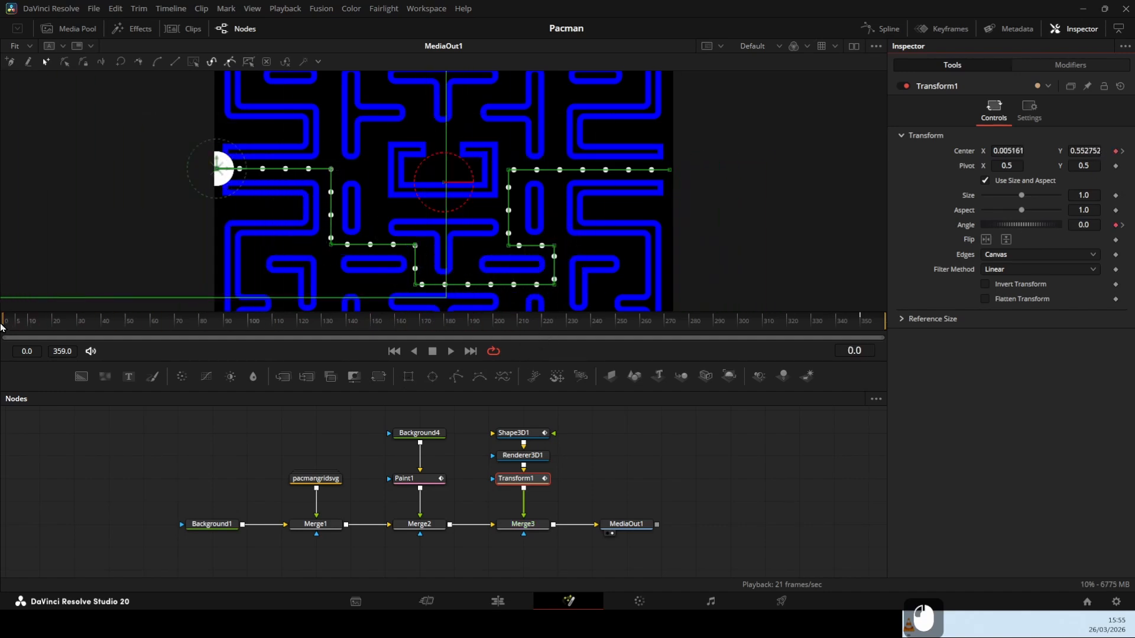
Try out the Write On start of Paint1's stroke, restore it to 0.0 and keyframe Write On at frame 0
left_click(429, 483)
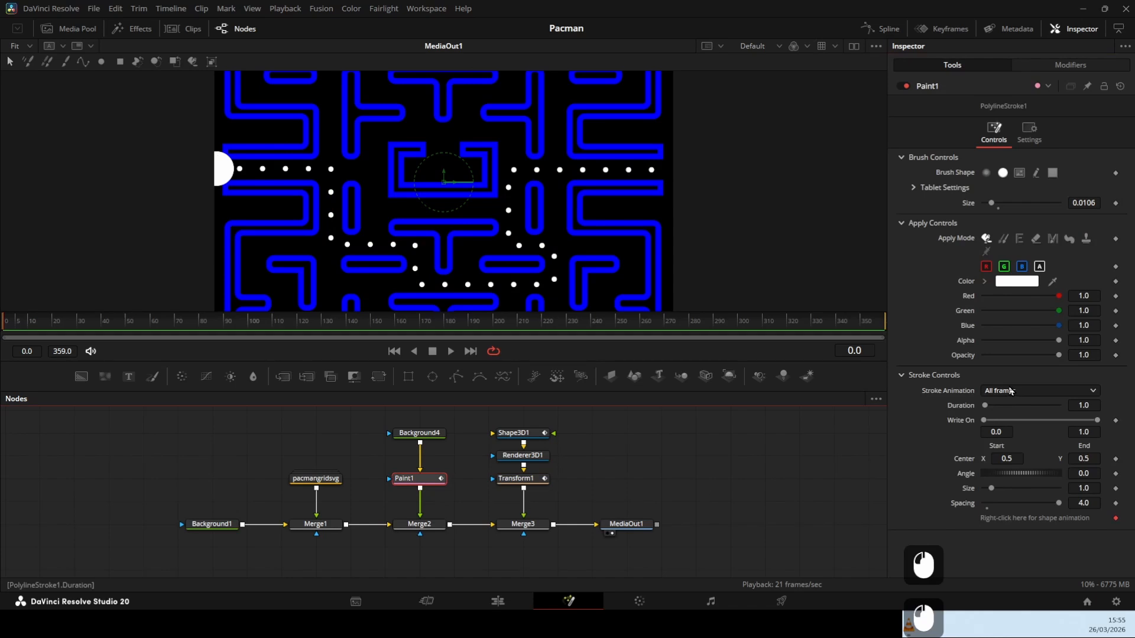
left_click_drag(984, 421, 1020, 419)
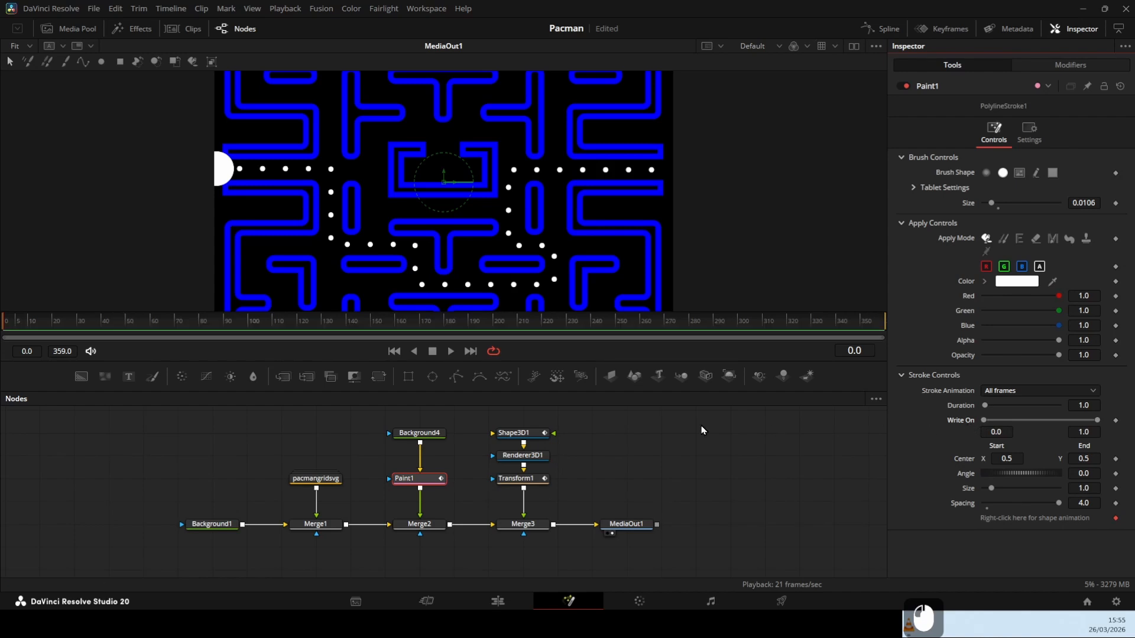
left_click(1116, 423)
At frame 350, set the stroke's Write On start to 1.0 and play the dot-eating animation from frame 0
left_click(850, 328)
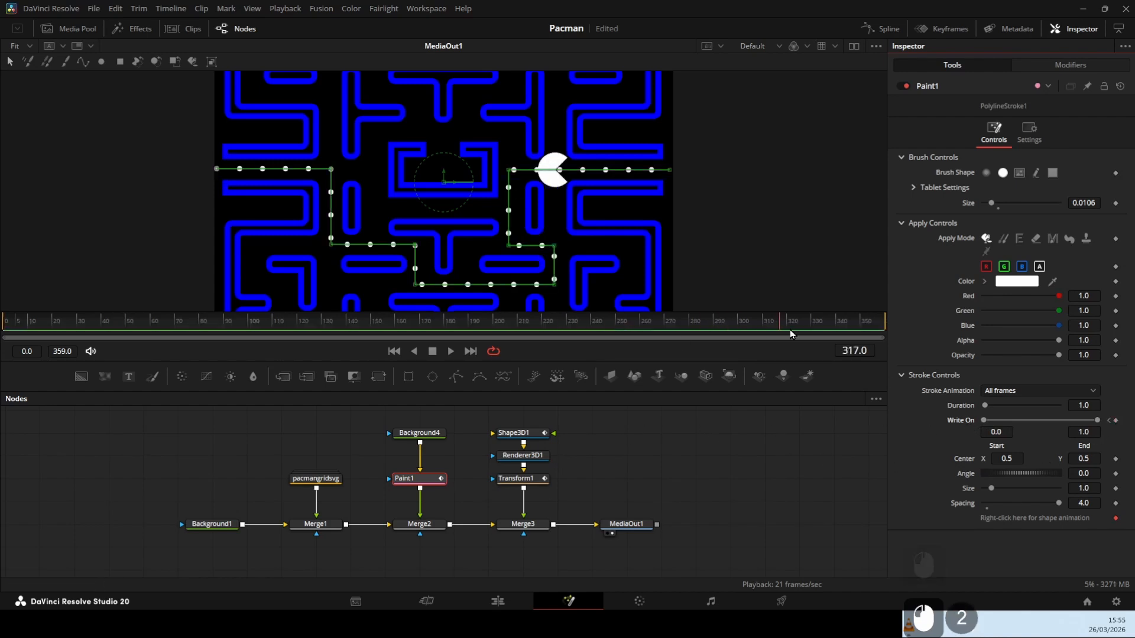
left_click_drag(850, 332, 861, 332)
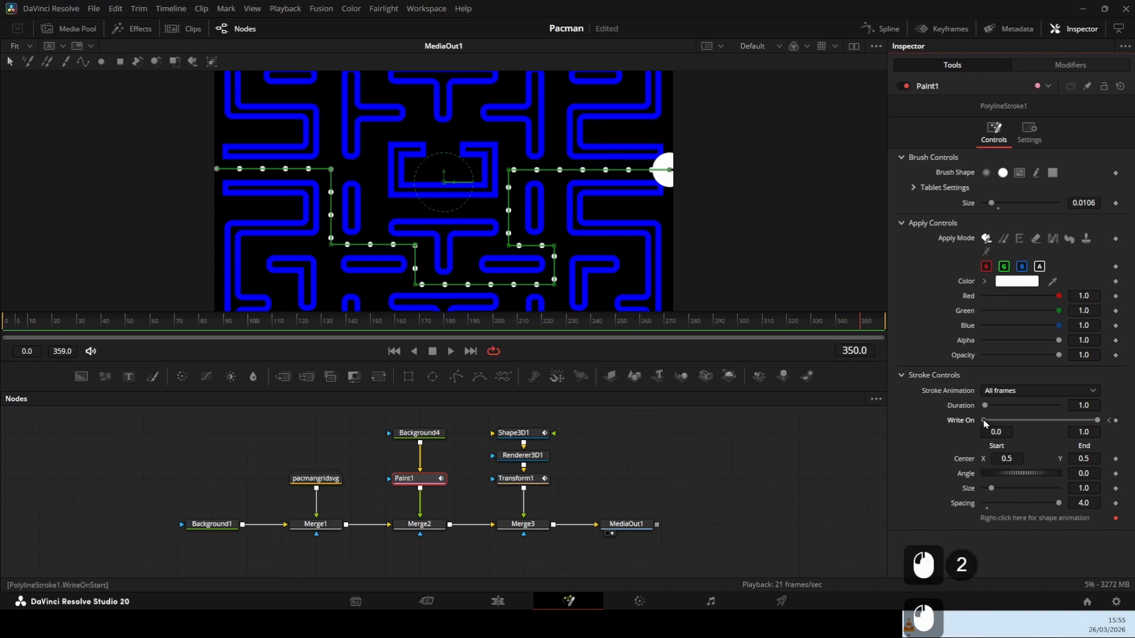
left_click_drag(985, 421, 1094, 421)
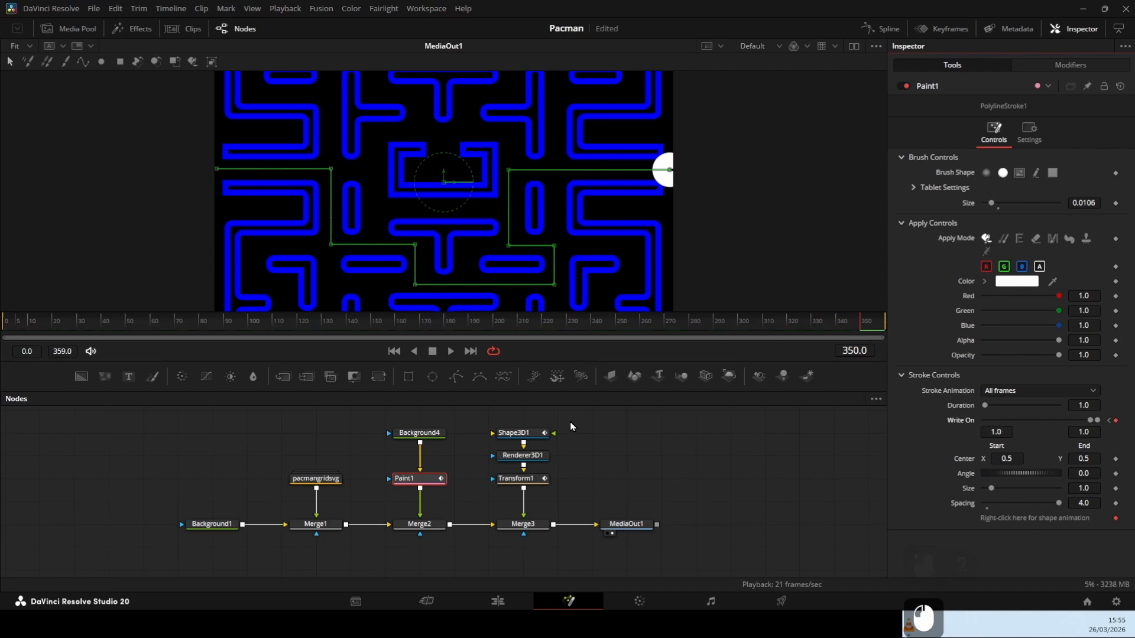
left_click_drag(838, 321, 3, 329)
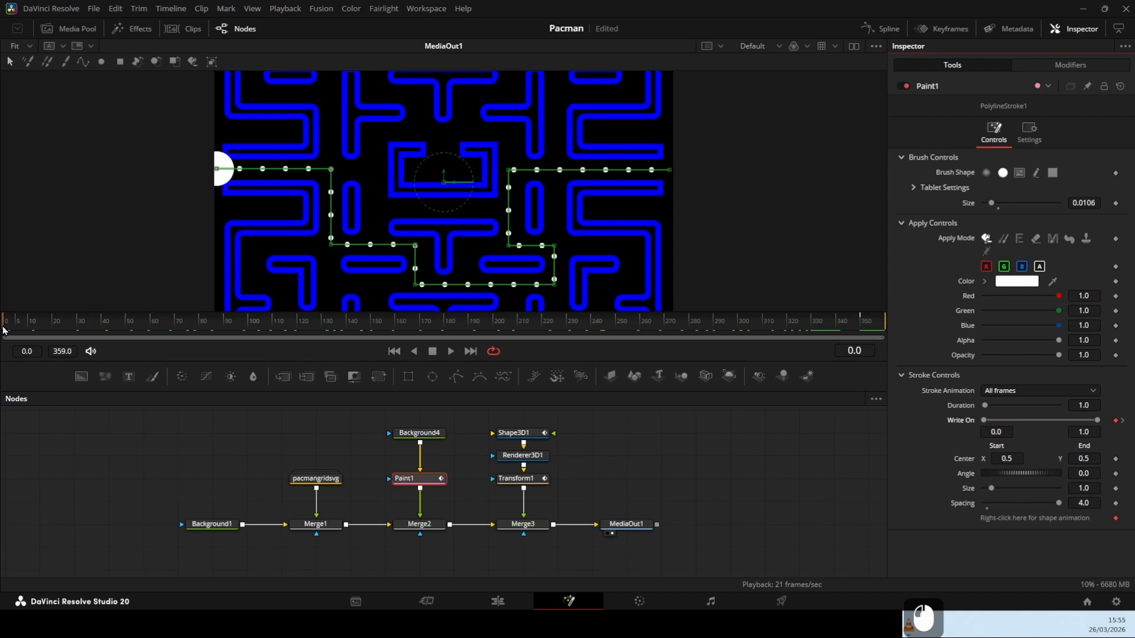
left_click(450, 352)
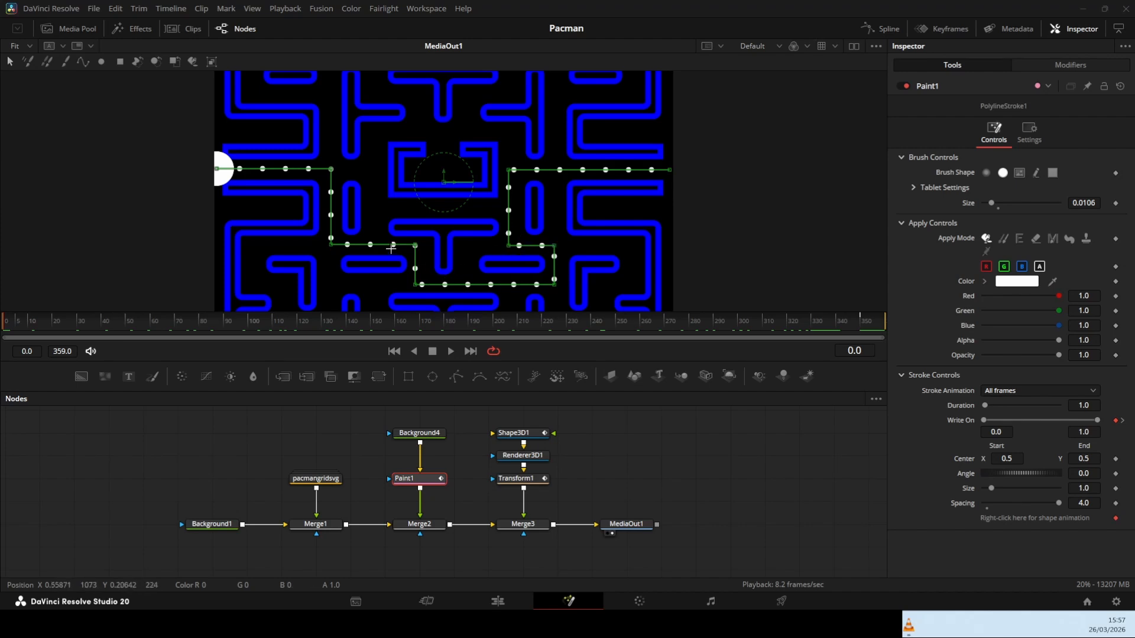
Show Paint1's PolylineStroke1 modifier and switch its path editing to Modify Only
left_click(412, 486)
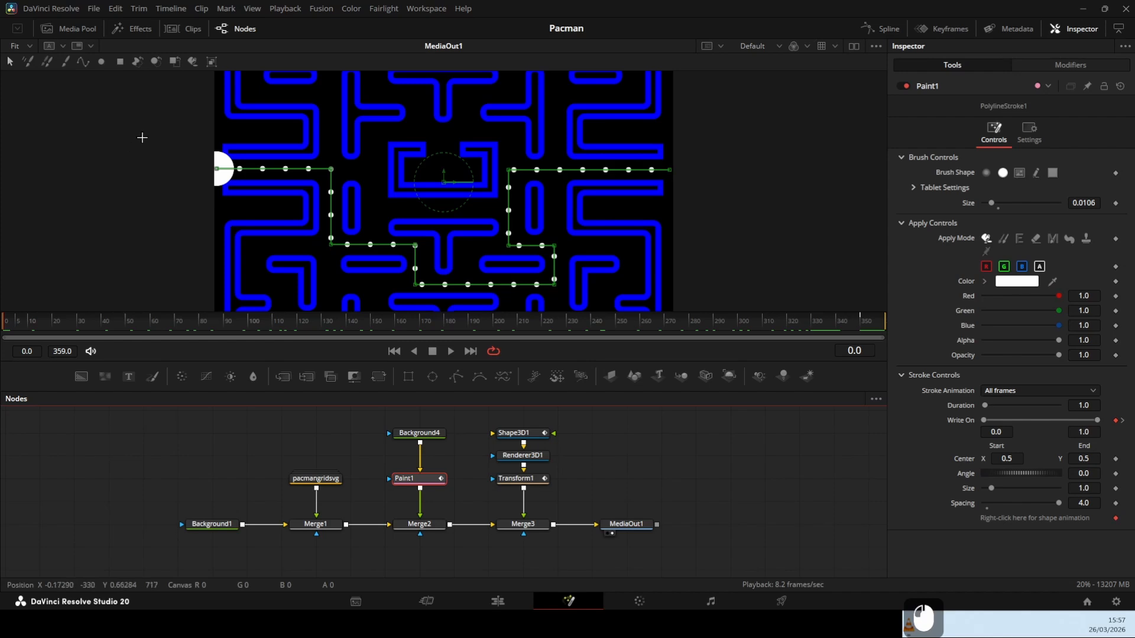
left_click(1070, 65)
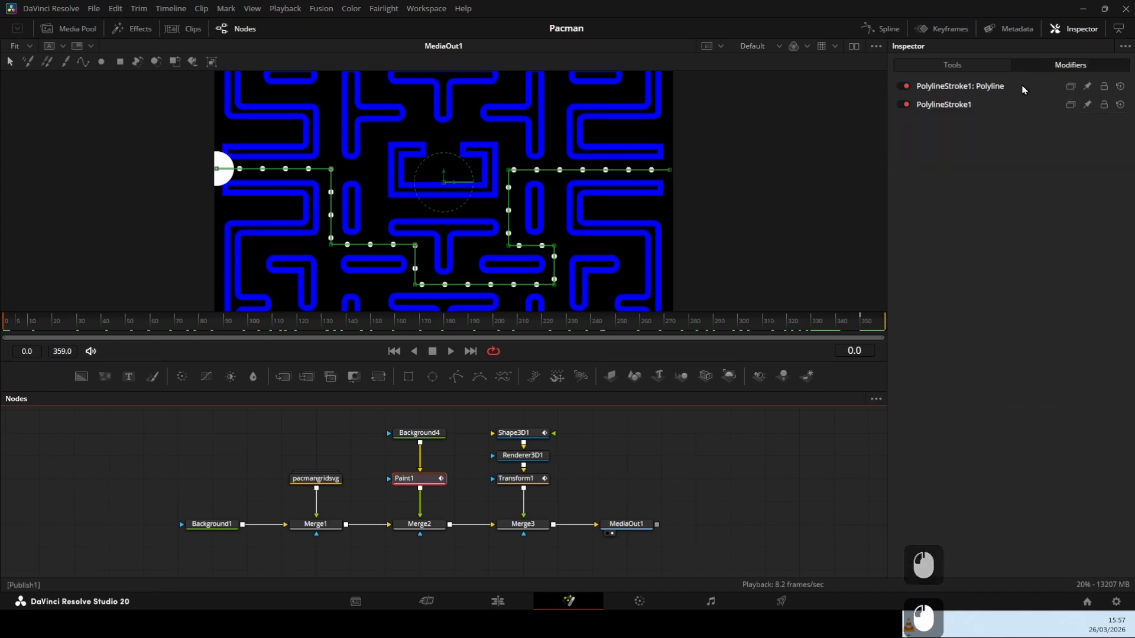
double_click(953, 105)
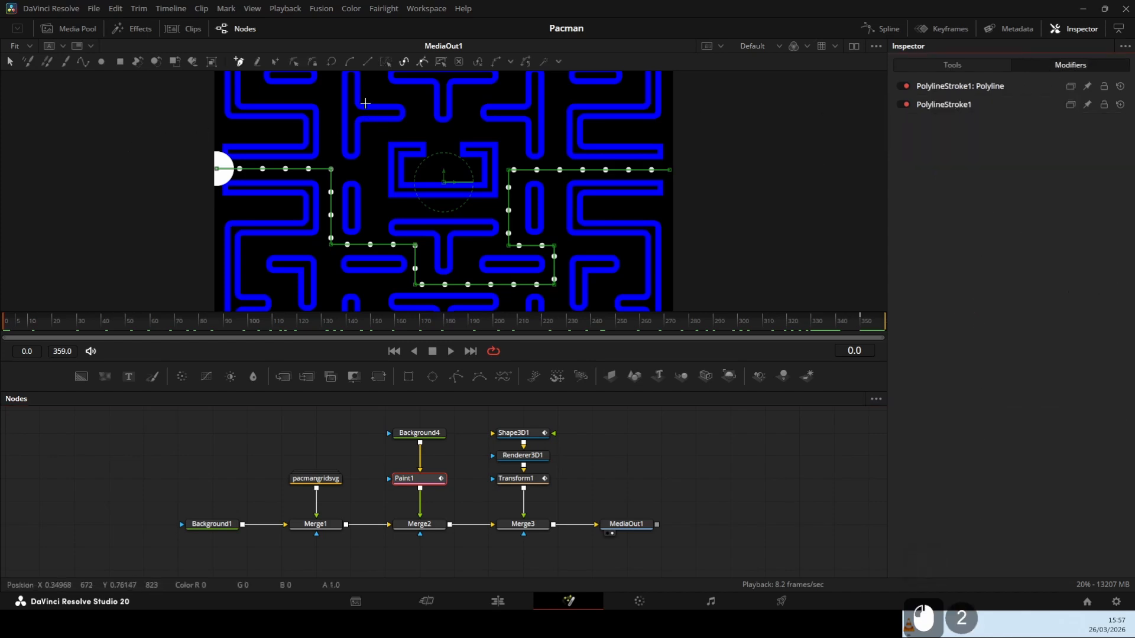
left_click(296, 64)
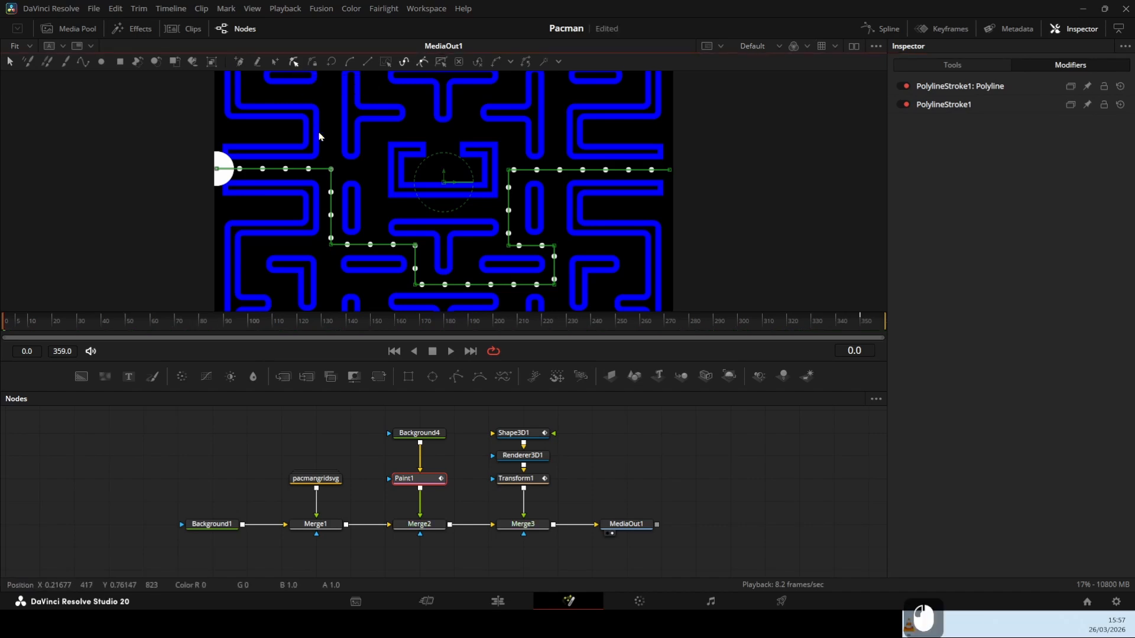
Select both points of the short vertical path segment left of the maze's centre line and nudge them slightly right to meet the dots
left_click_drag(383, 223, 443, 302)
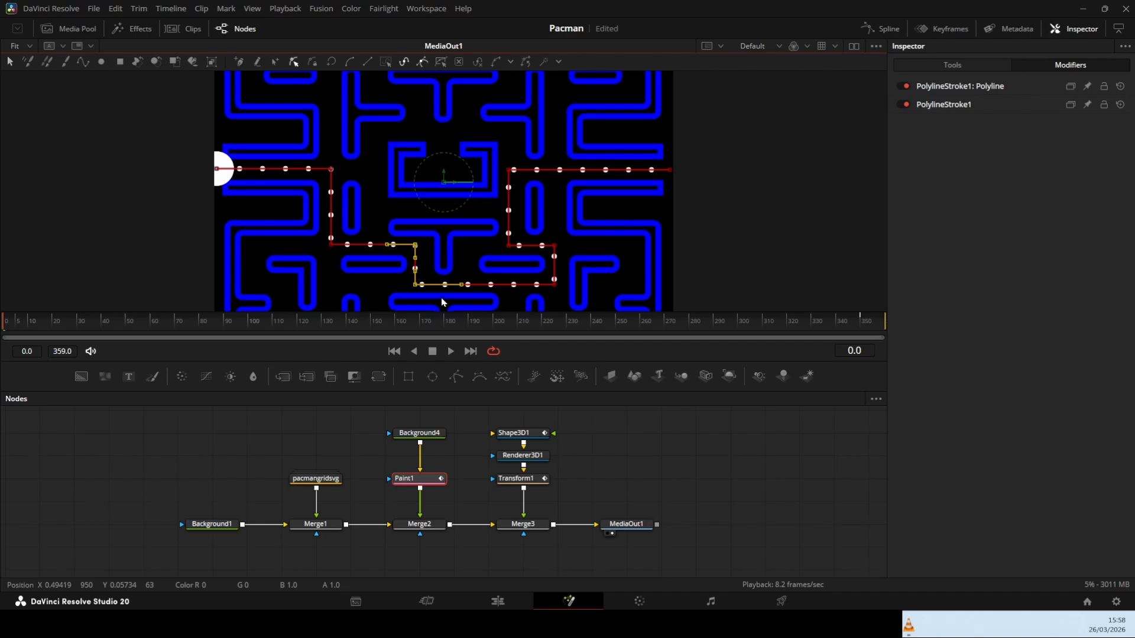
key("Right")
key("Right")
key("Right")
key("Right")
key("Right")
key("Right")
key("Right")
key("Right")
key("Right")
key("Right")
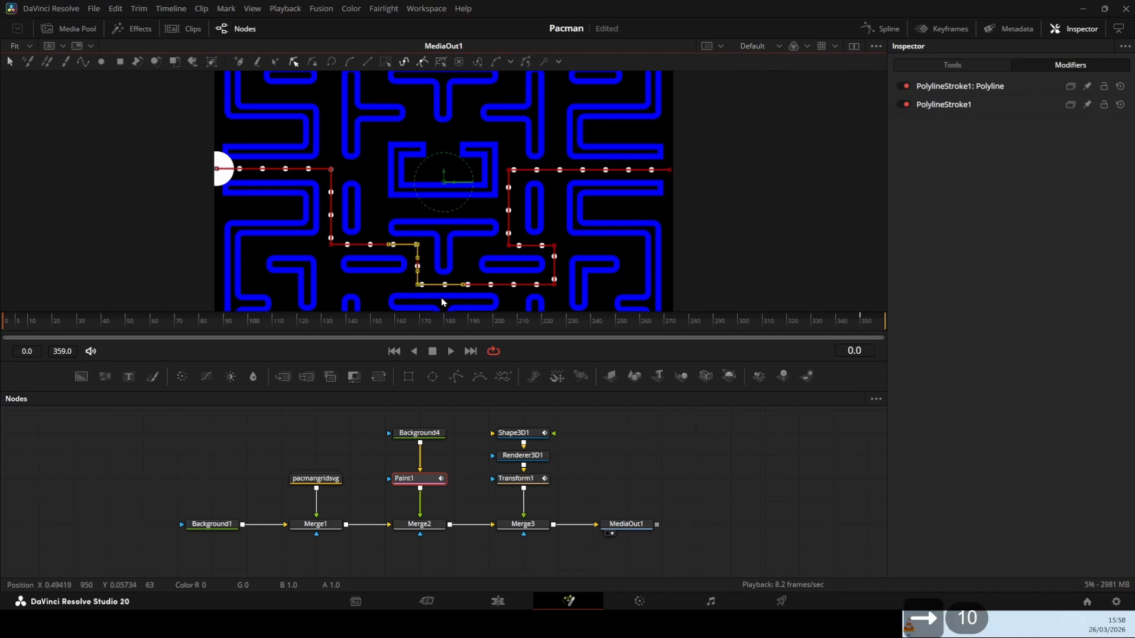
key("Right")
key("Right")
key("Right")
key("Right")
key("Right")
key("Right")
key("Right")
key("Right")
key("Right")
key("Right")
key("Right")
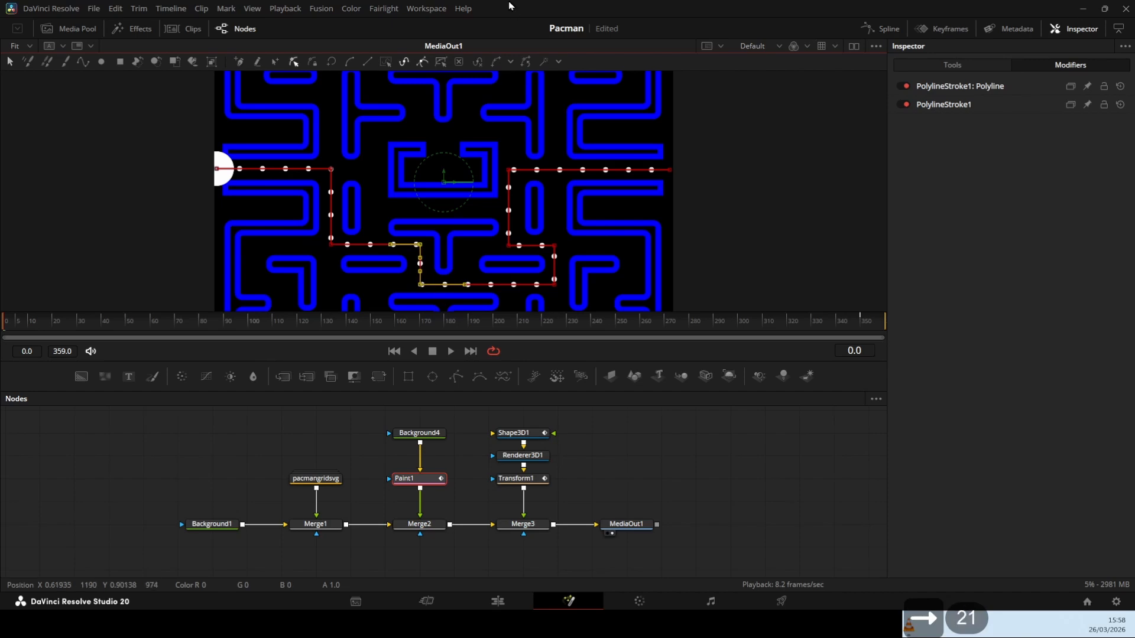
Select both points of the vertical path segment just right of the central box and nudge them slightly right
left_click_drag(480, 151, 521, 248)
key("Right")
key("Right")
key("Right")
key("Right")
key("Right")
key("Right")
key("Right")
key("Right")
key("Right")
key("Right")
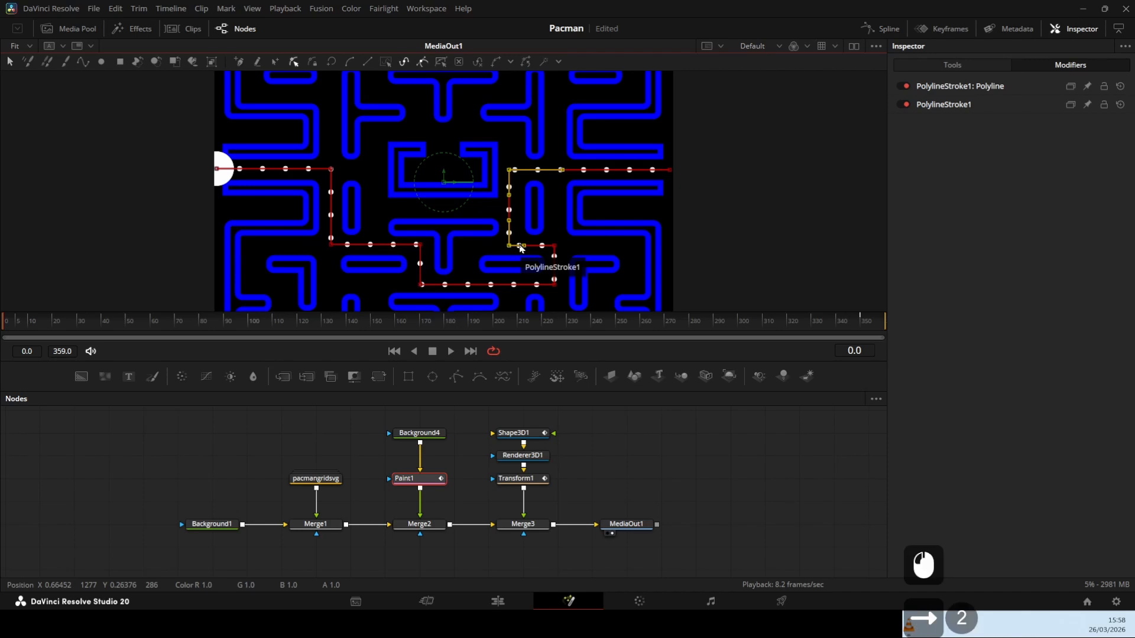
key("Right")
key("Right")
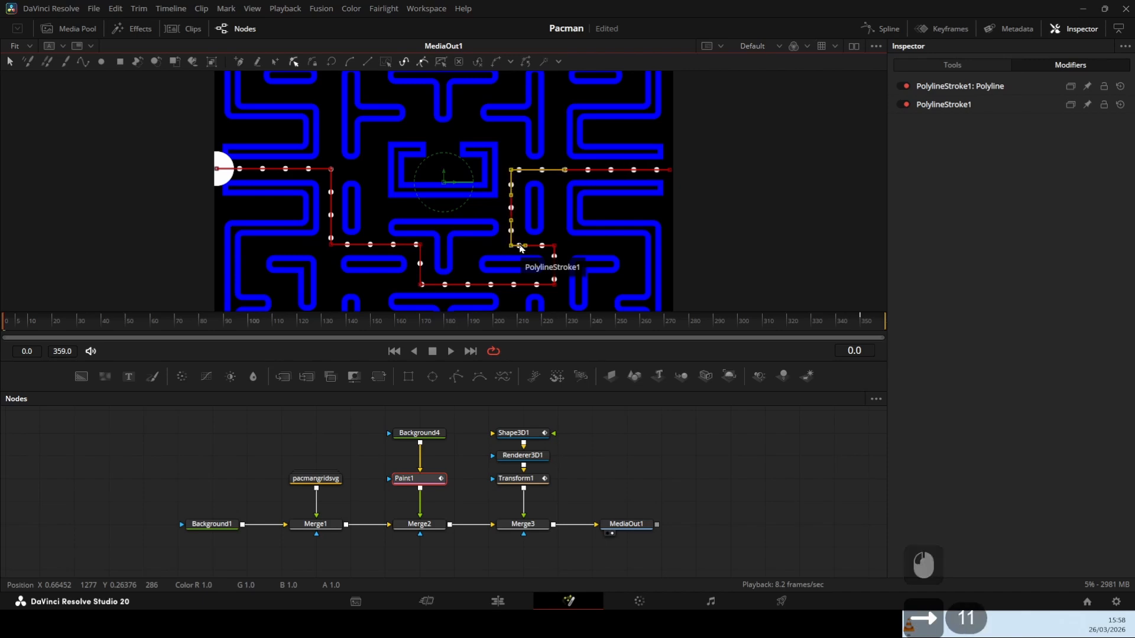